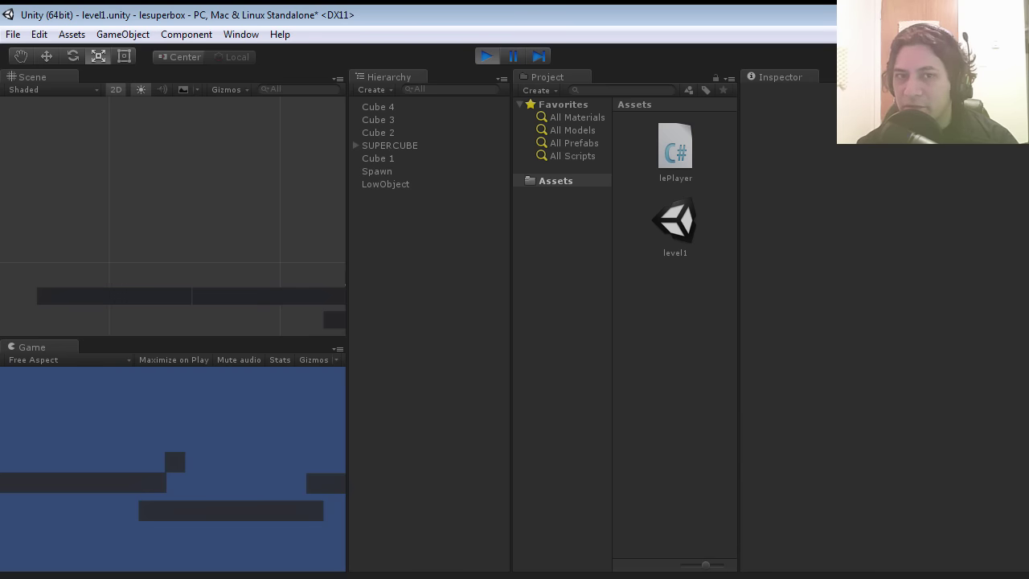
# Step: Test the running game by moving and jumping the cube across the platforms, and stop play mode
pyautogui.press('Left')
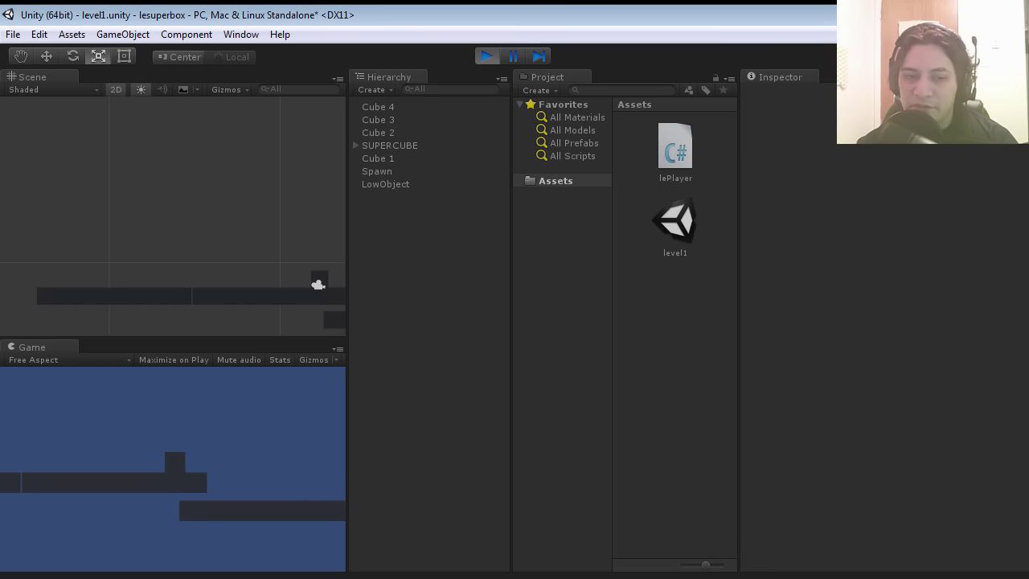
pyautogui.press('space')
pyautogui.press('Right')
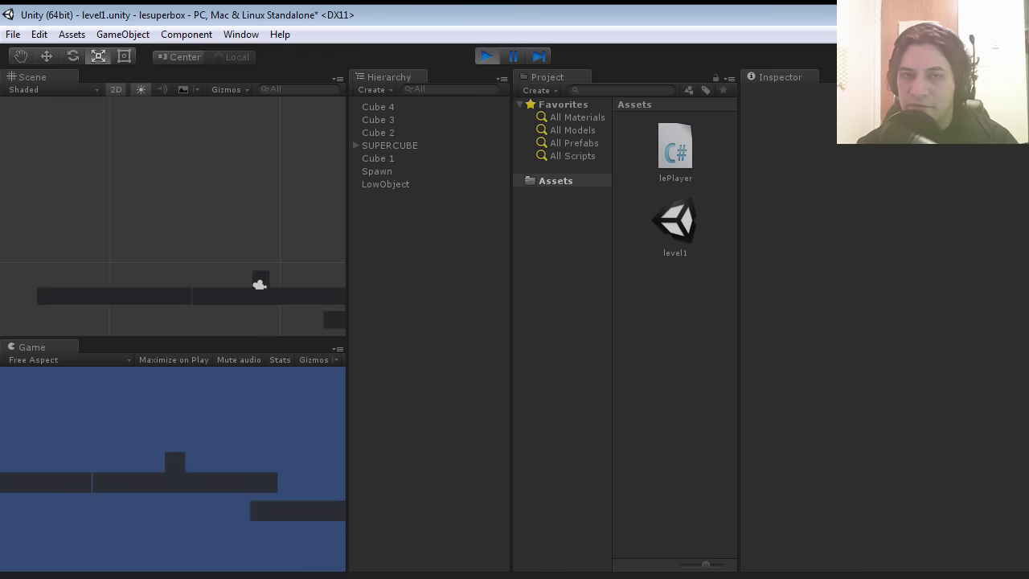
pyautogui.press('Right')
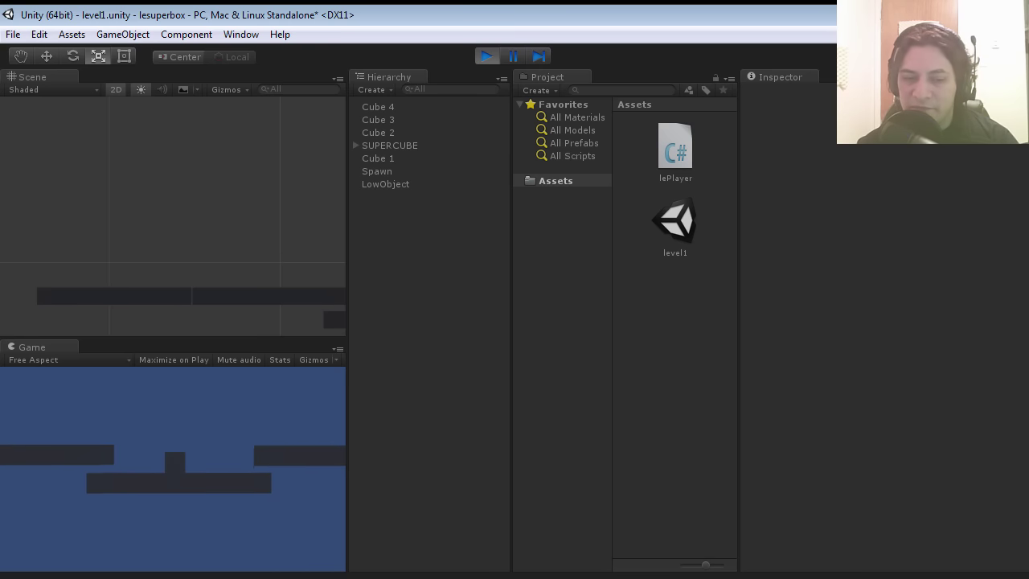
pyautogui.press('space')
pyautogui.press('Left')
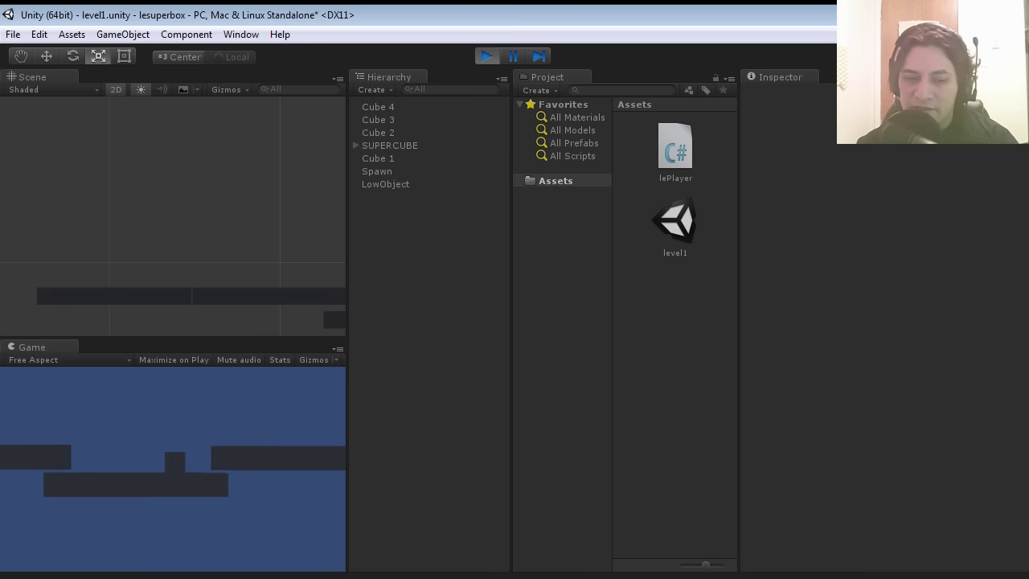
pyautogui.press('Right')
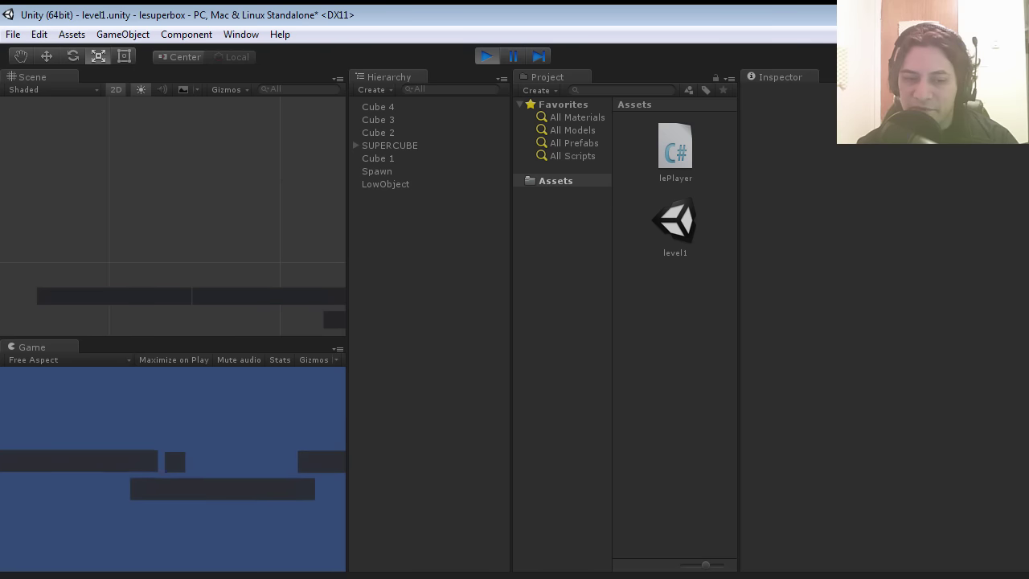
pyautogui.press('space')
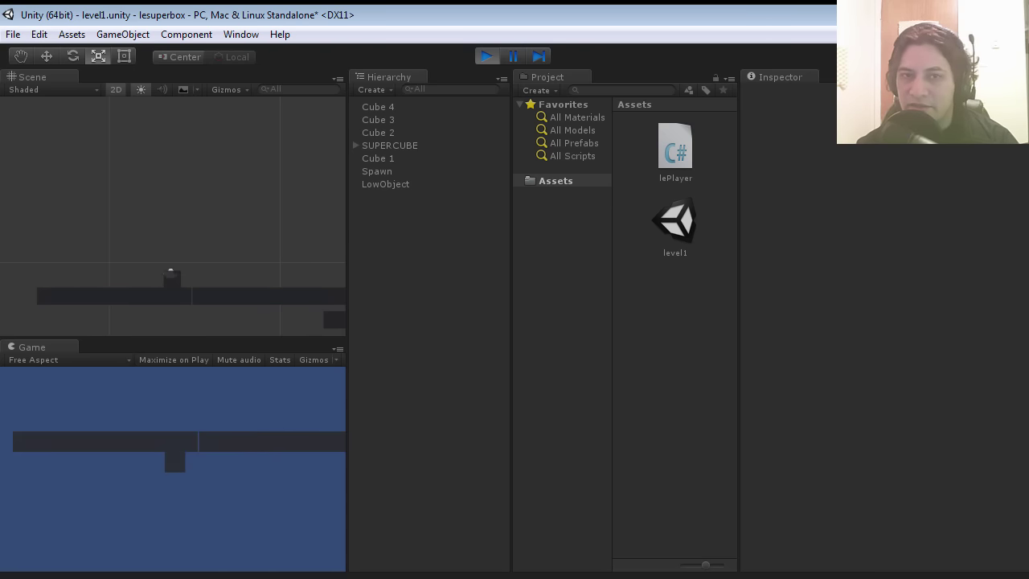
pyautogui.hotkey('ctrl', 'p')
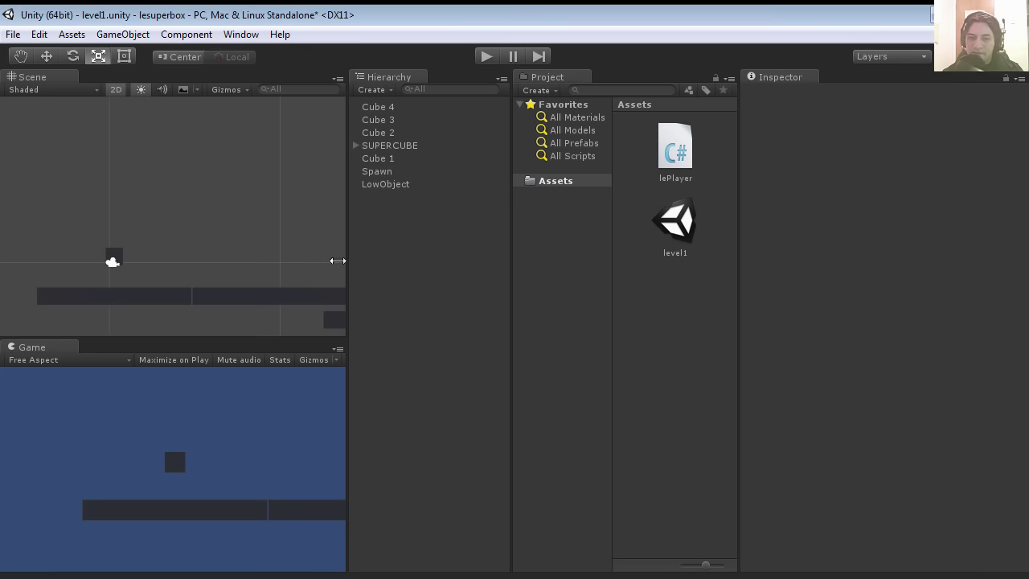
# Step: Unparent the Main Camera from SUPERCUBE so it sits at the root of the scene hierarchy
pyautogui.click(355, 145)
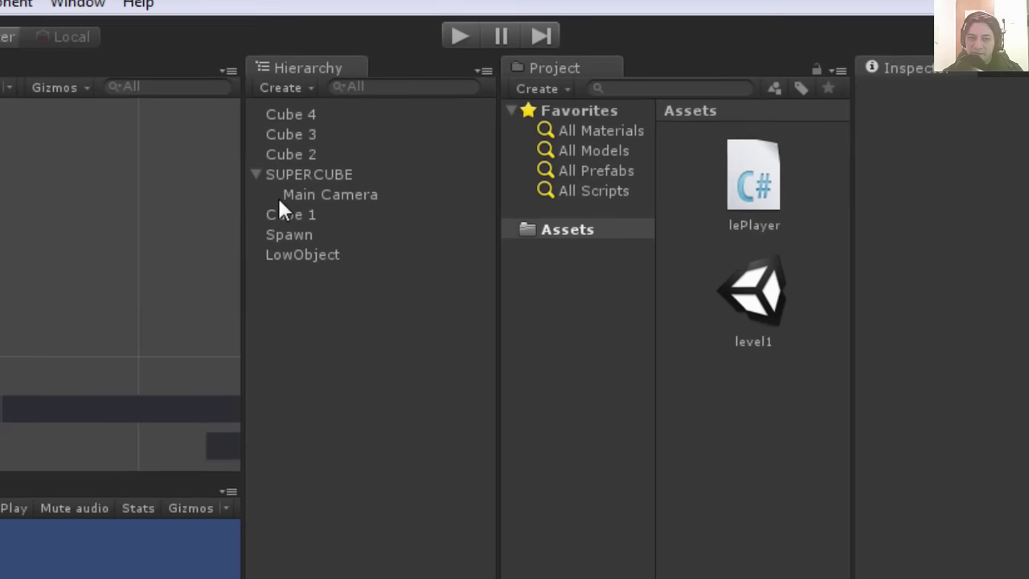
pyautogui.click(348, 193)
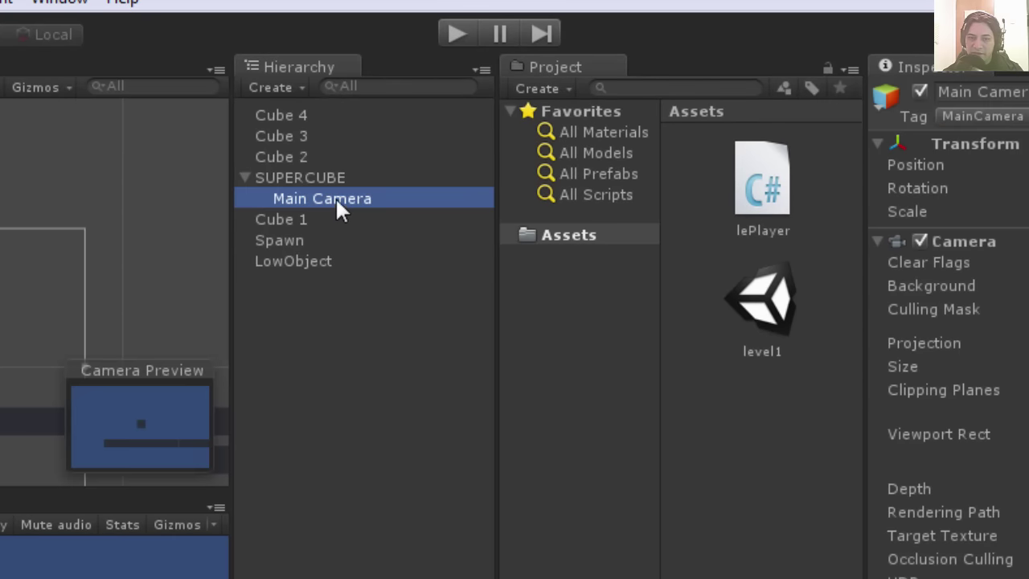
pyautogui.moveTo(346, 196); pyautogui.dragTo(320, 169)
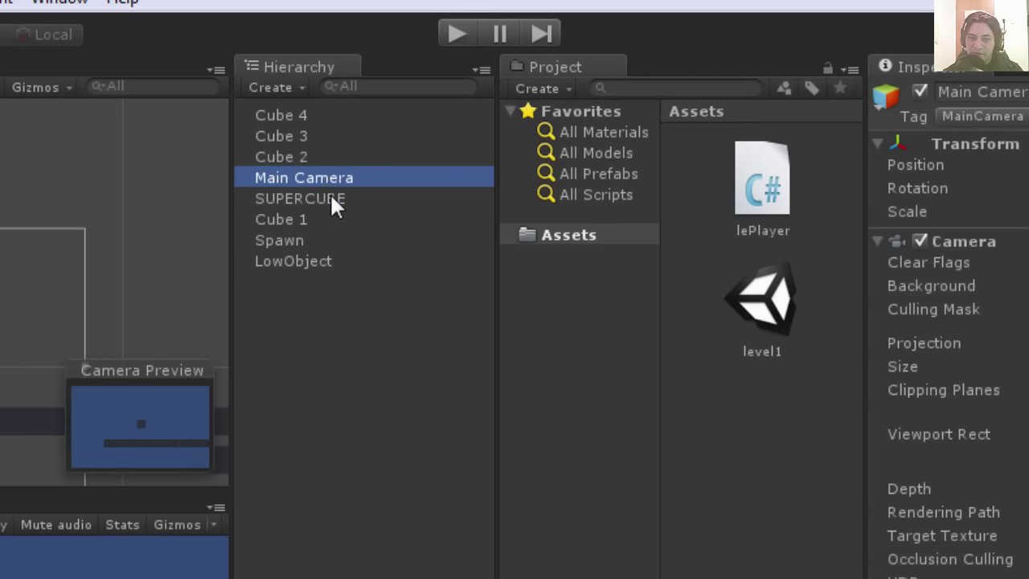
pyautogui.click(331, 197)
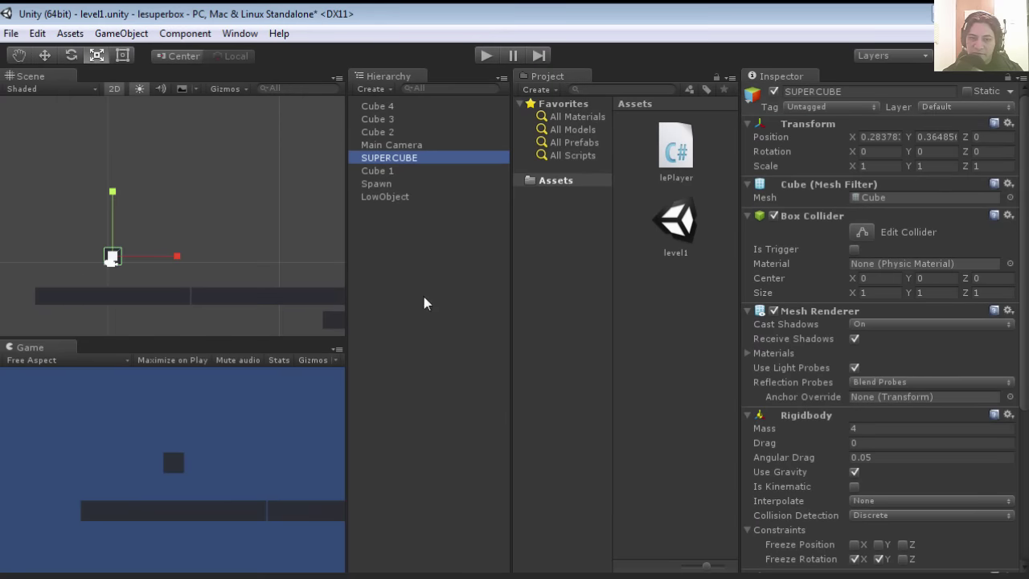
pyautogui.click(410, 326)
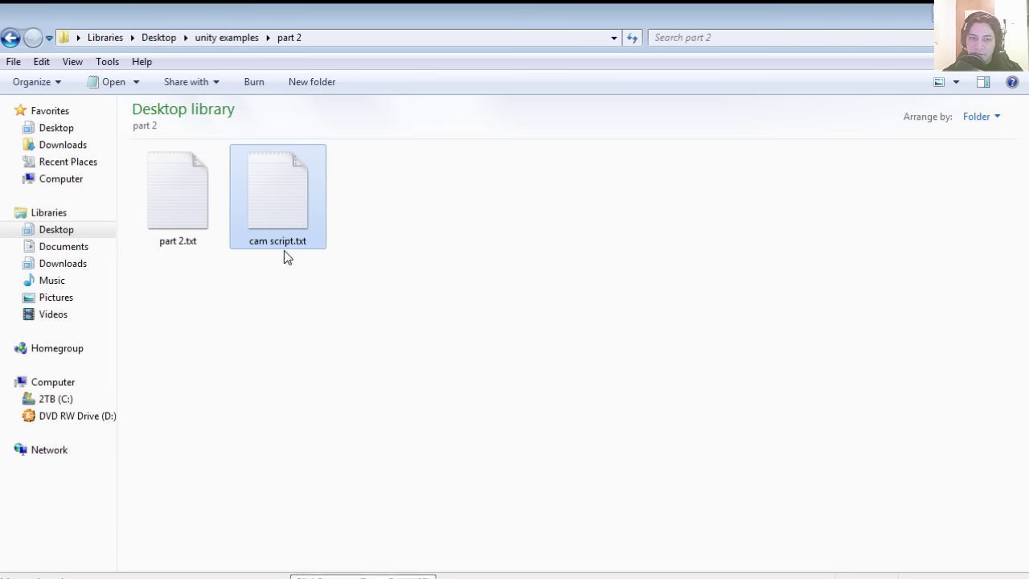
# Step: Open cam script.txt from the part 2 folder and copy its entire text
pyautogui.doubleClick(289, 224)
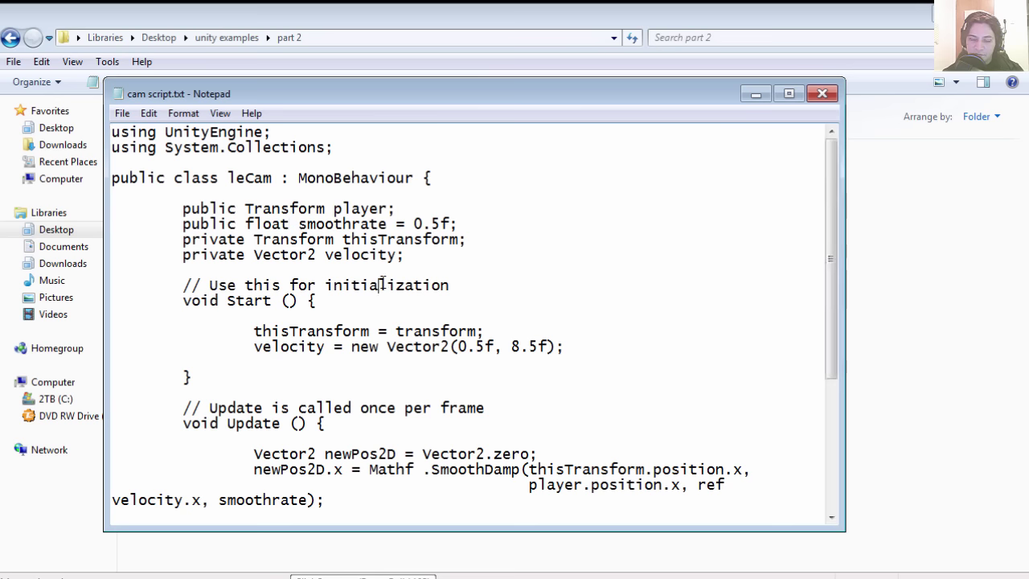
pyautogui.hotkey('ctrl', 'a')
pyautogui.hotkey('ctrl', 'c')
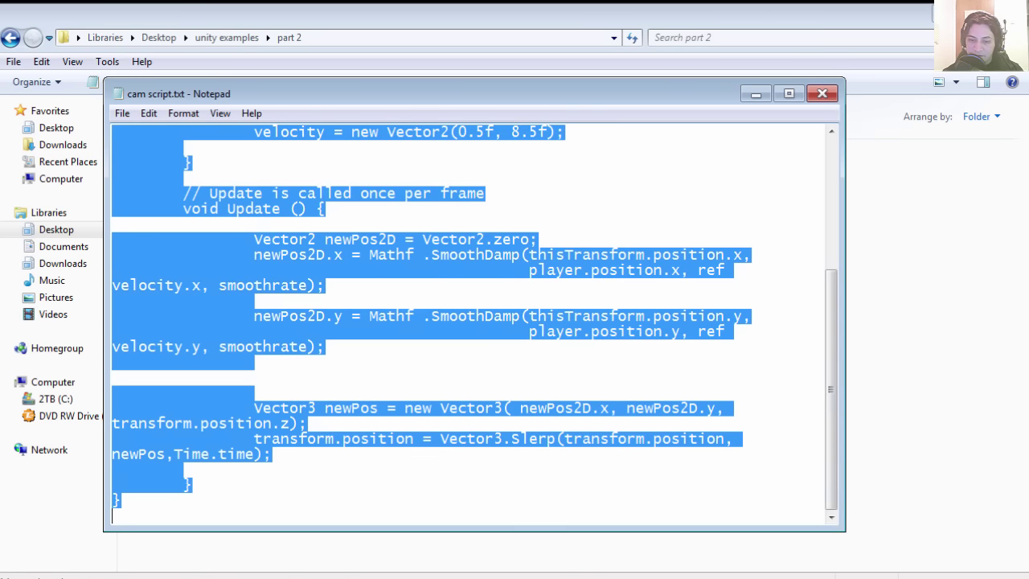
# Step: Switch to Unity and create a new C# script named leCam in the Assets folder
pyautogui.hotkey('alt', 'Tab')
pyautogui.rightClick(673, 328)
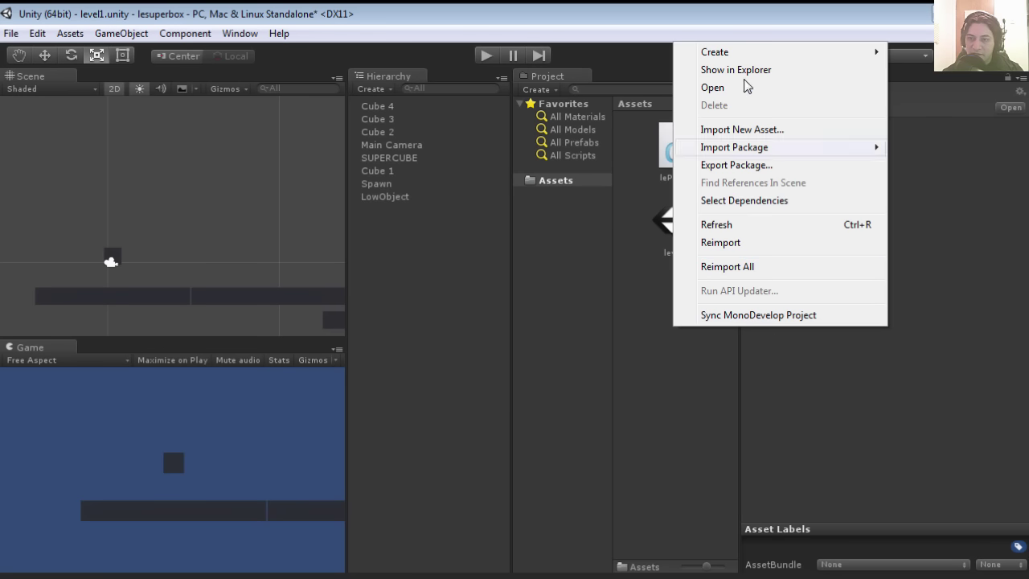
pyautogui.moveTo(741, 51)
pyautogui.click(535, 75)
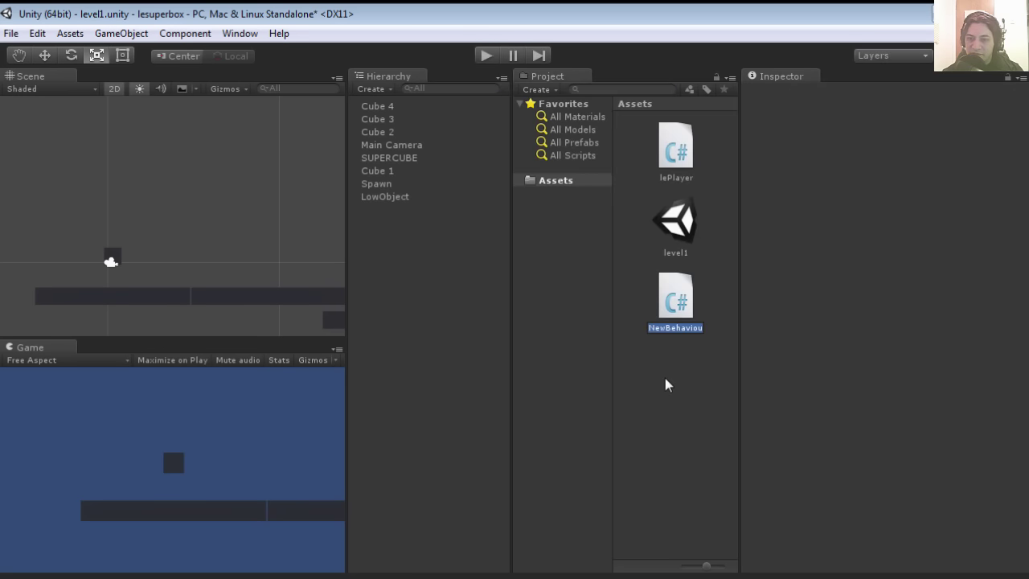
pyautogui.write('le')
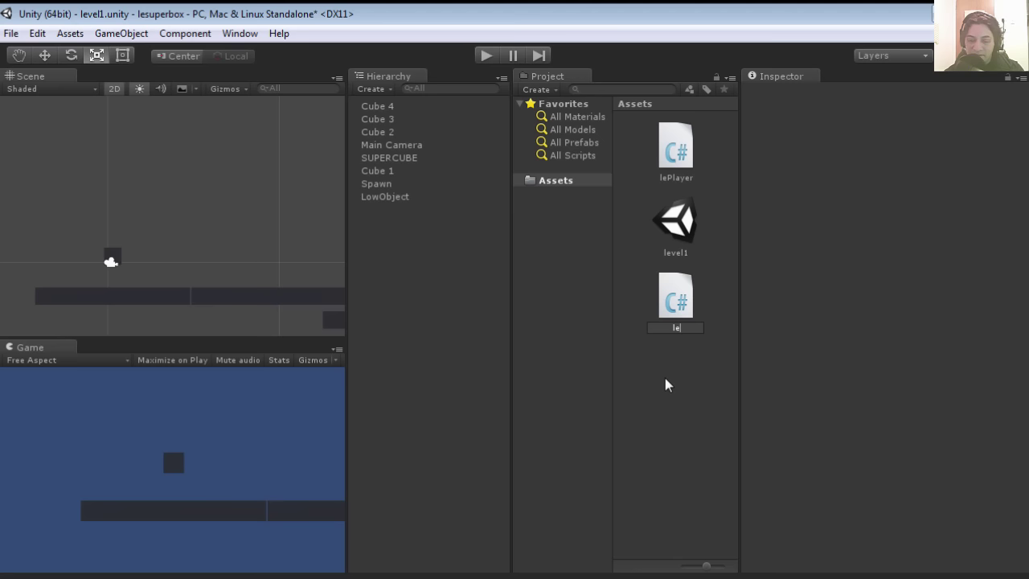
pyautogui.write('Cam')
pyautogui.press('Return')
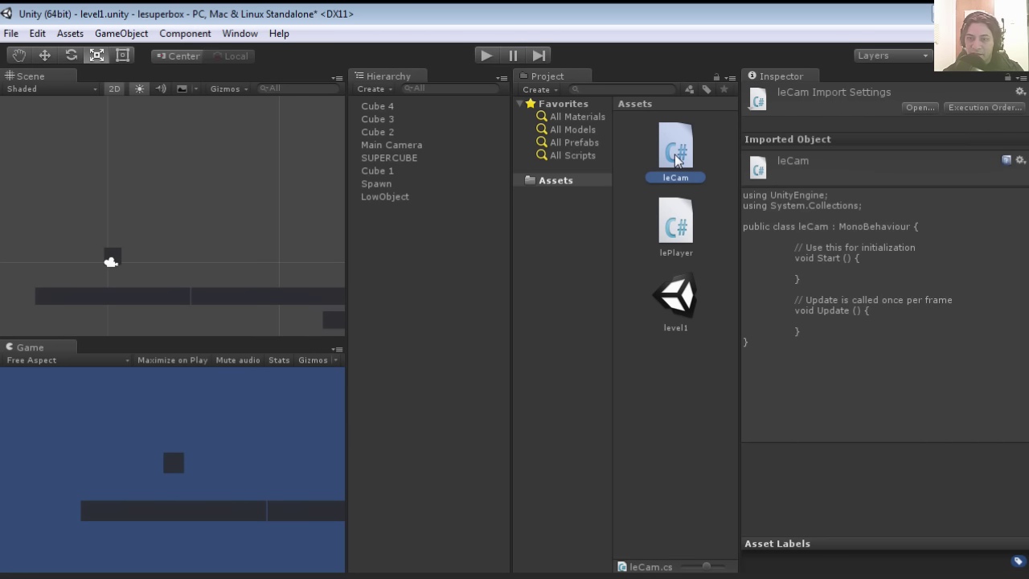
# Step: Open the leCam script in MonoDevelop, replace all its code with the copied camera script, and save it
pyautogui.doubleClick(675, 153)
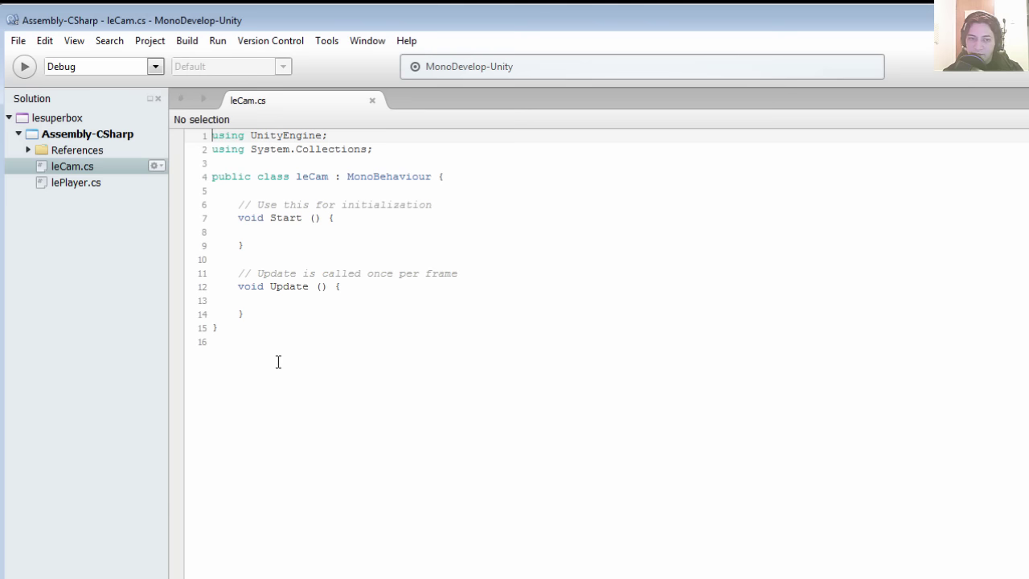
pyautogui.hotkey('ctrl', 'a')
pyautogui.hotkey('ctrl', 'v')
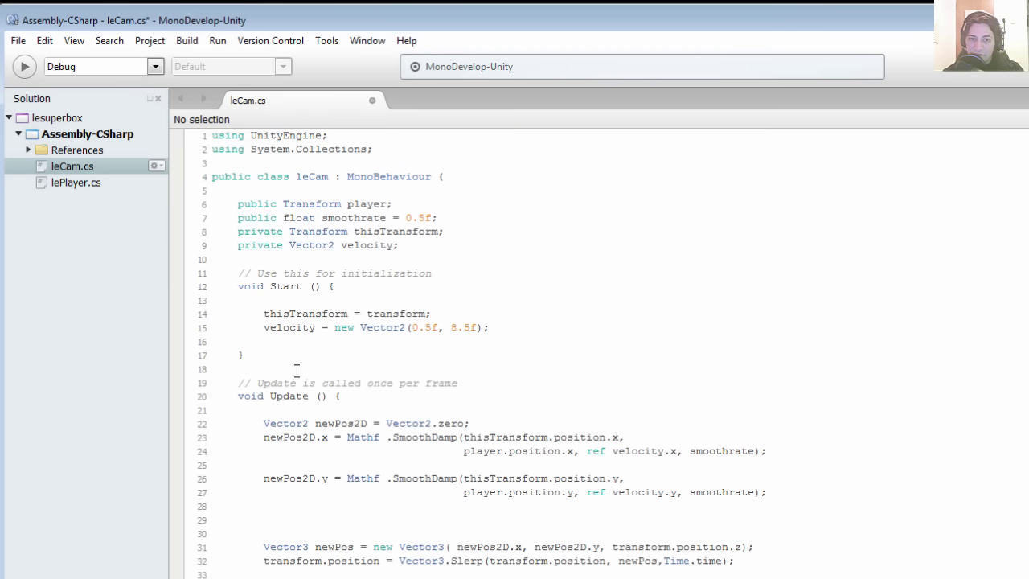
pyautogui.hotkey('ctrl', 's')
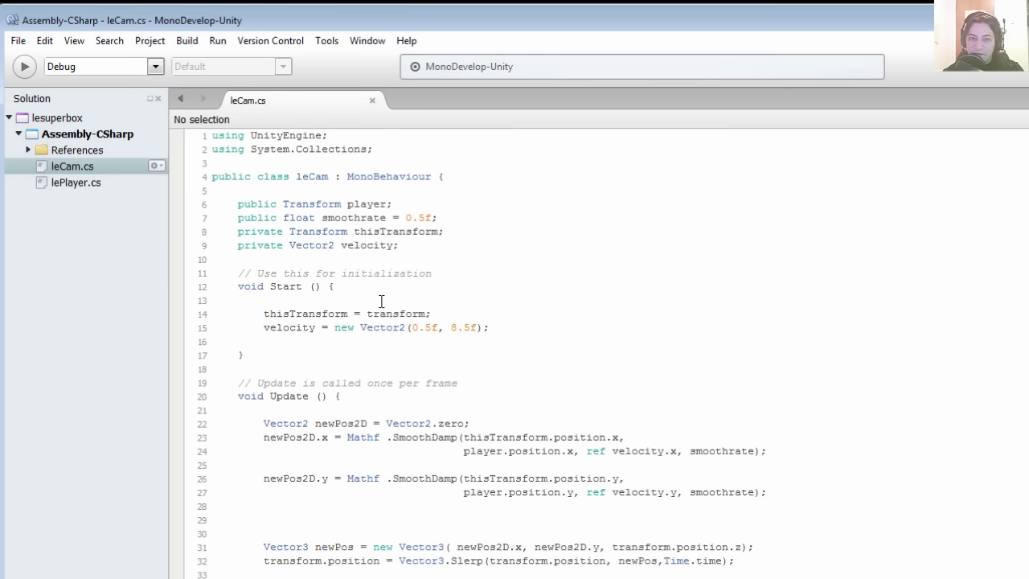
# Step: Switch back to Unity and add the leCam script as a component of the Main Camera
pyautogui.hotkey('alt', 'Tab')
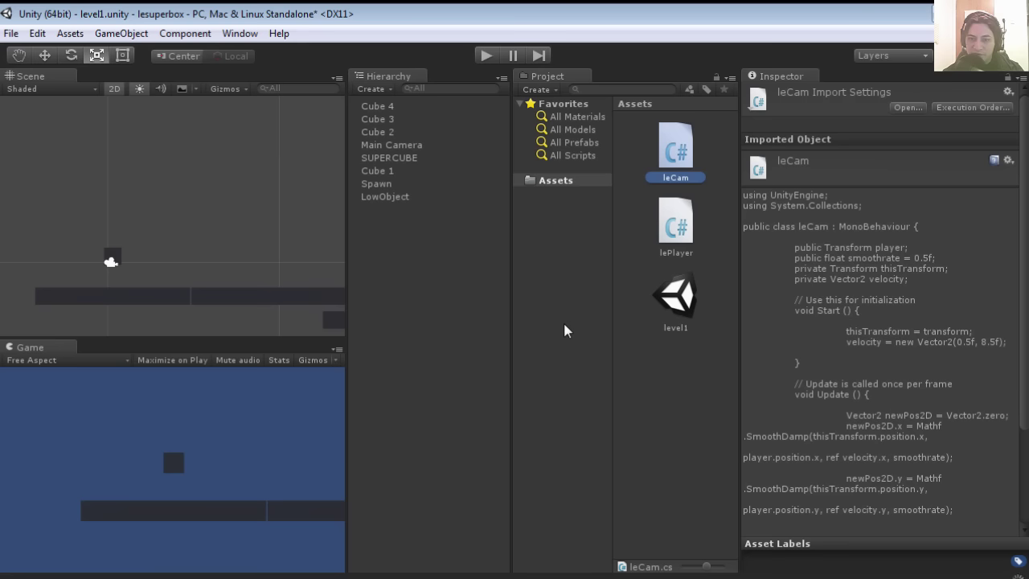
pyautogui.click(687, 222)
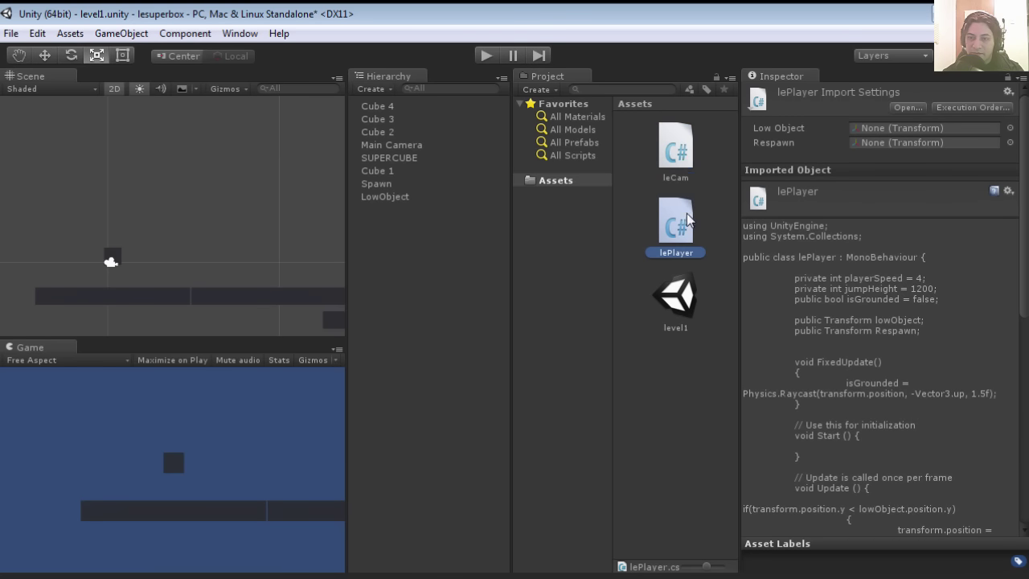
pyautogui.click(683, 153)
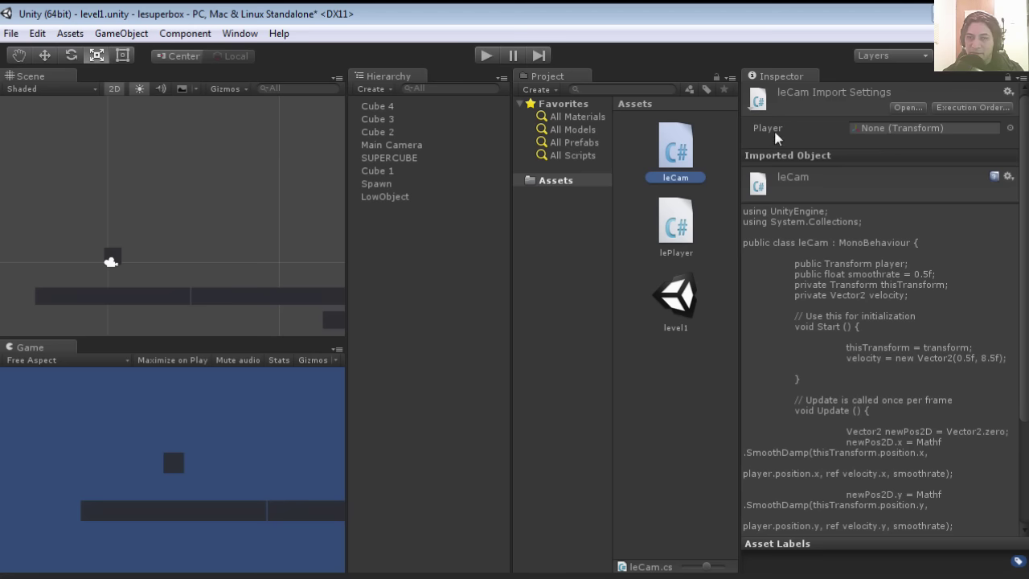
pyautogui.click(425, 336)
pyautogui.click(111, 262)
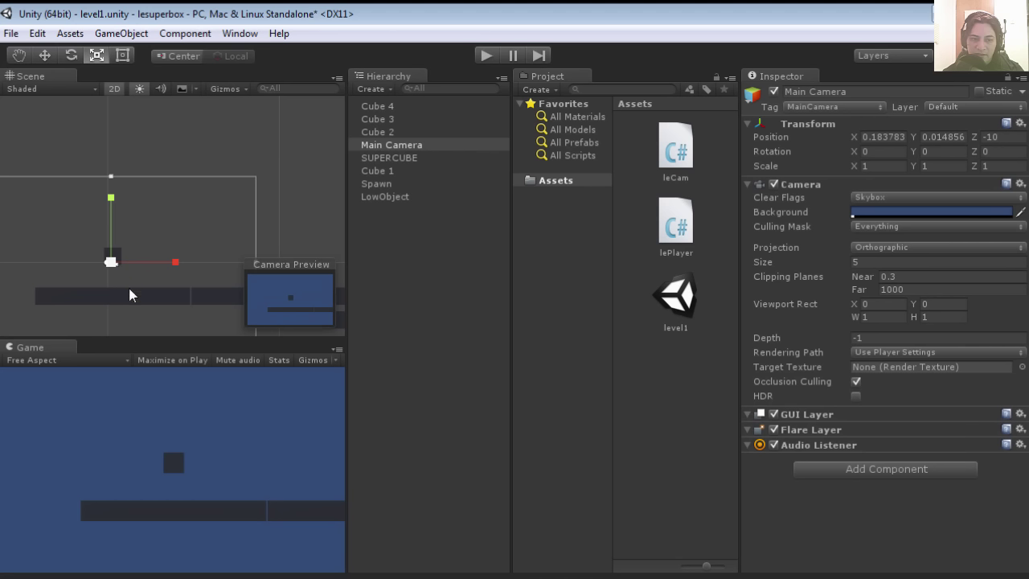
pyautogui.click(837, 471)
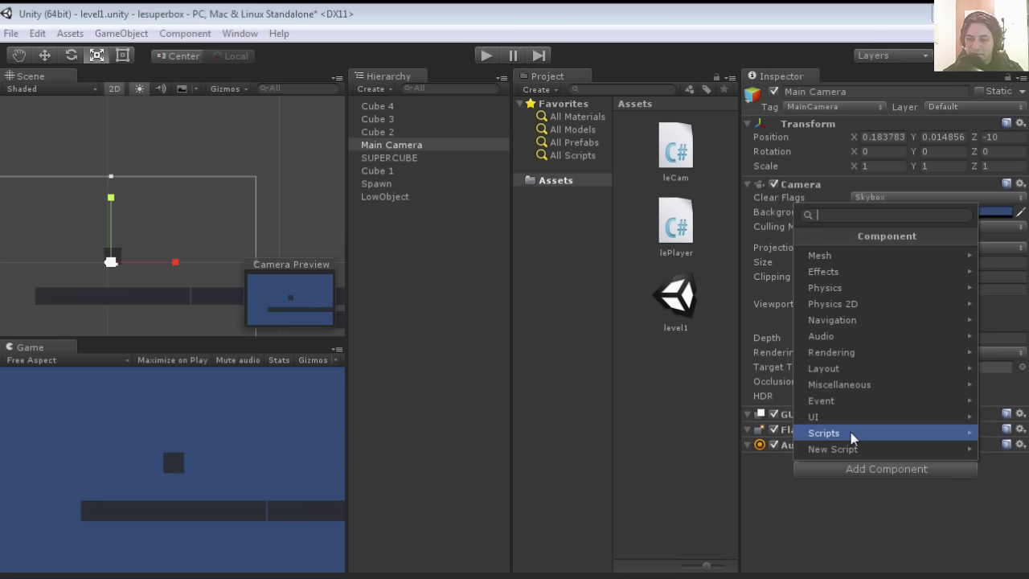
pyautogui.click(850, 432)
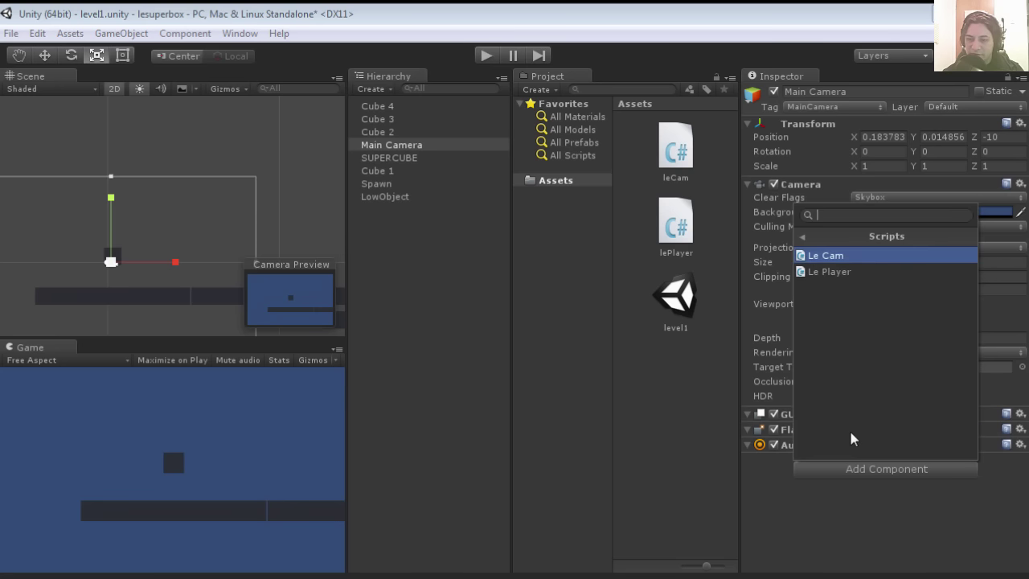
pyautogui.click(834, 256)
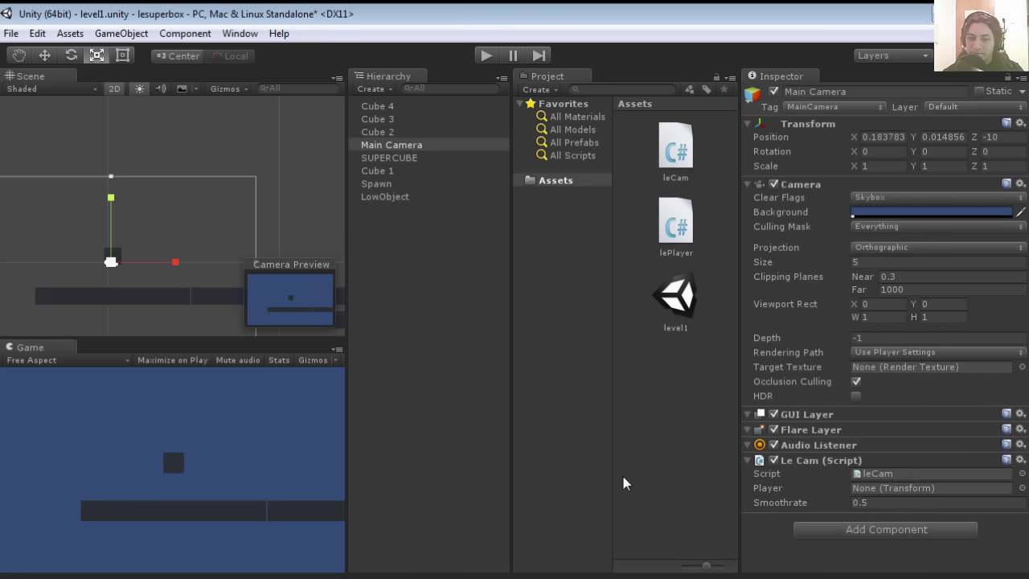
# Step: Run the game briefly to test the camera script, stop it, and clear the selection
pyautogui.click(486, 57)
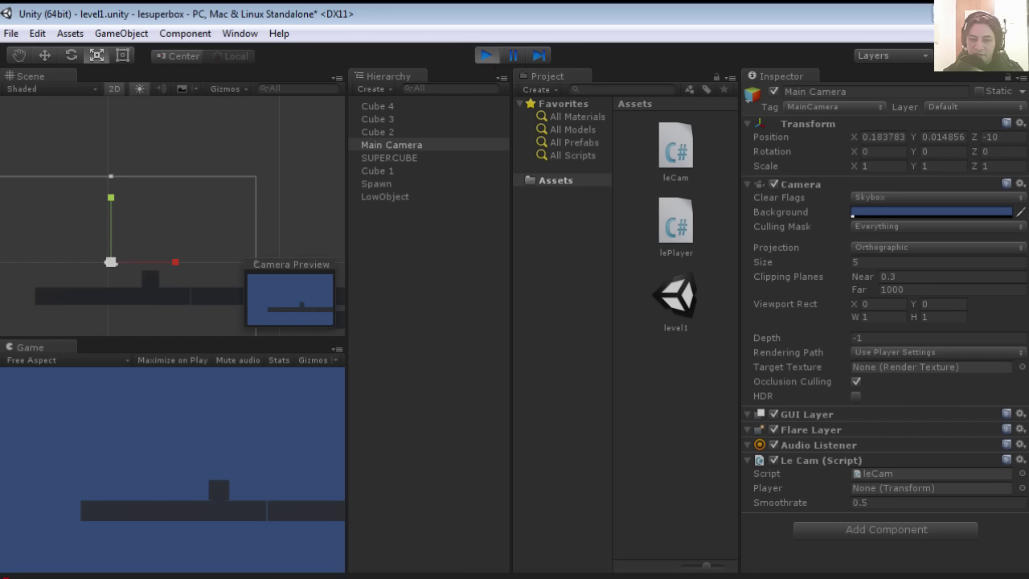
pyautogui.click(487, 55)
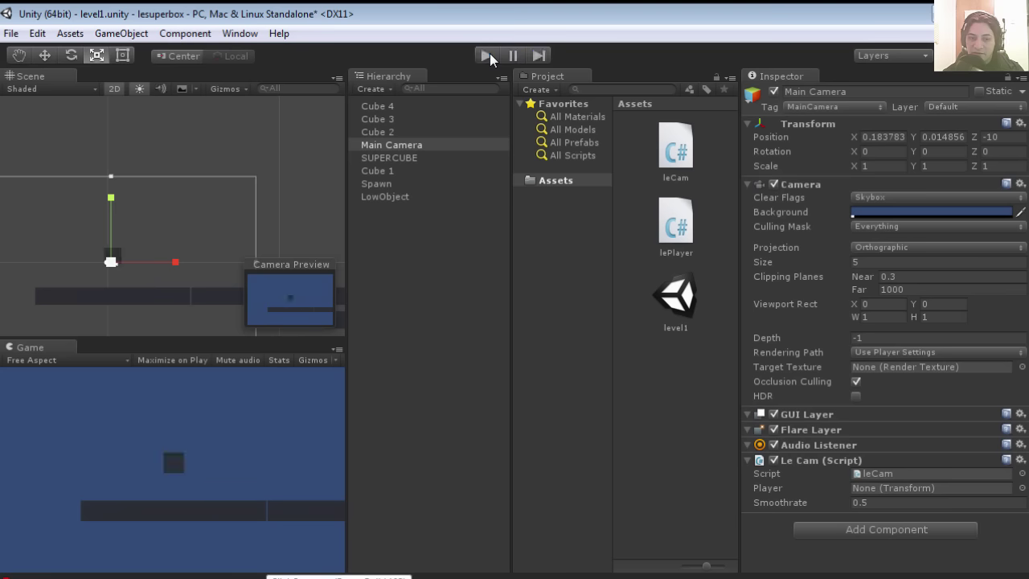
pyautogui.click(123, 259)
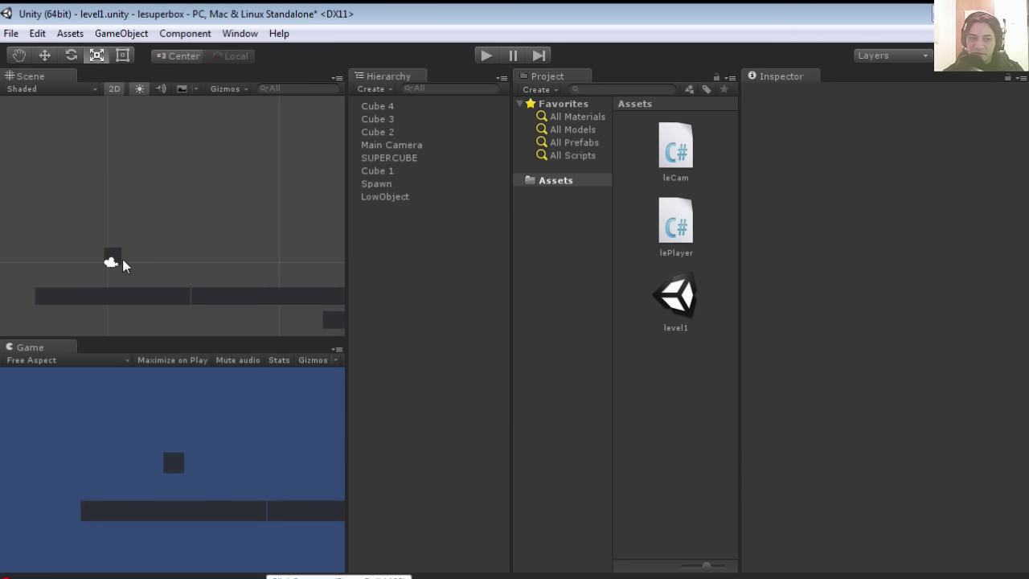
# Step: Assign SUPERCUBE as the Player of the Main Camera's Le Cam script and run the game to test it
pyautogui.click(111, 262)
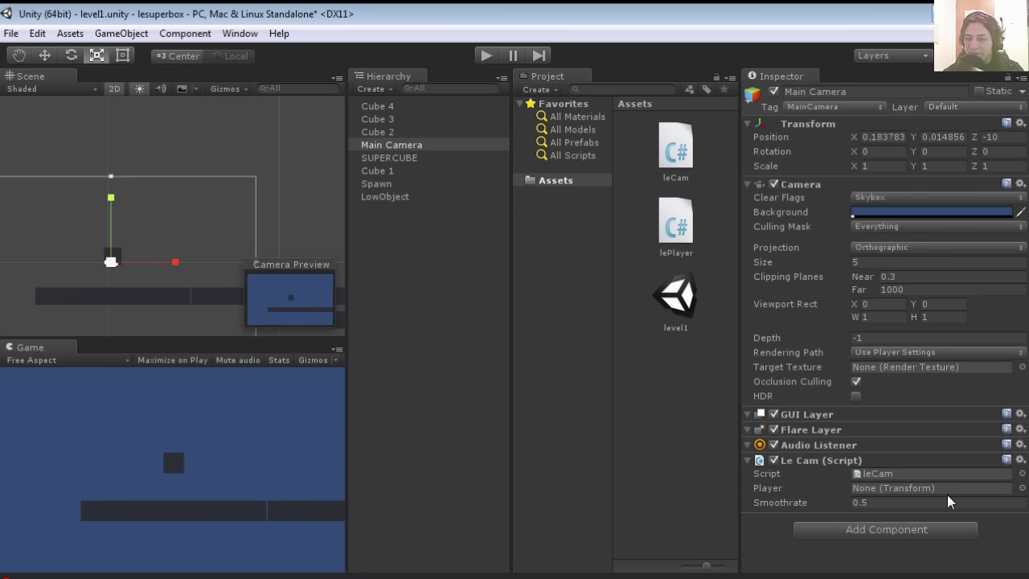
pyautogui.click(1021, 489)
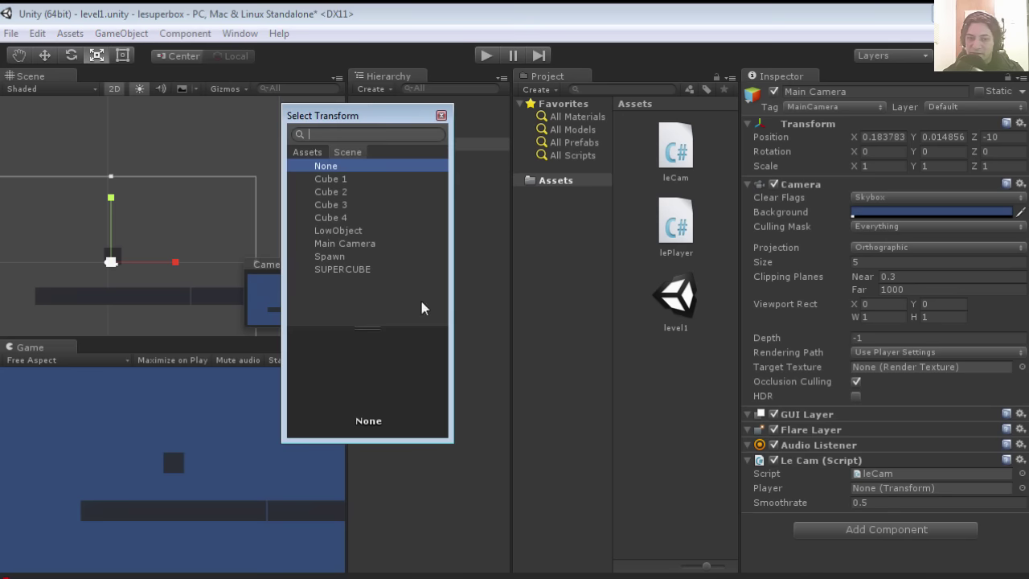
pyautogui.click(357, 275)
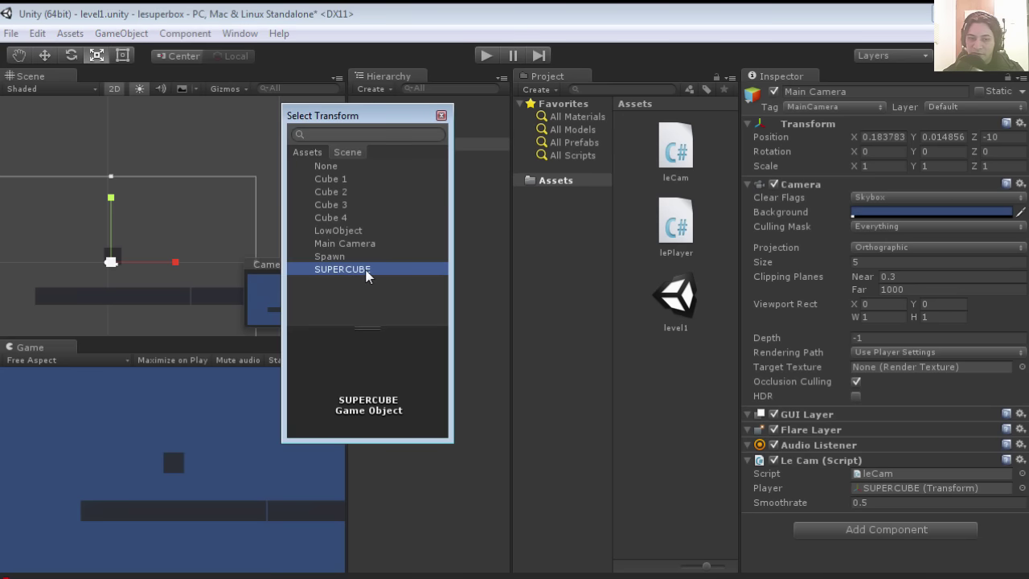
pyautogui.doubleClick(365, 275)
pyautogui.click(484, 56)
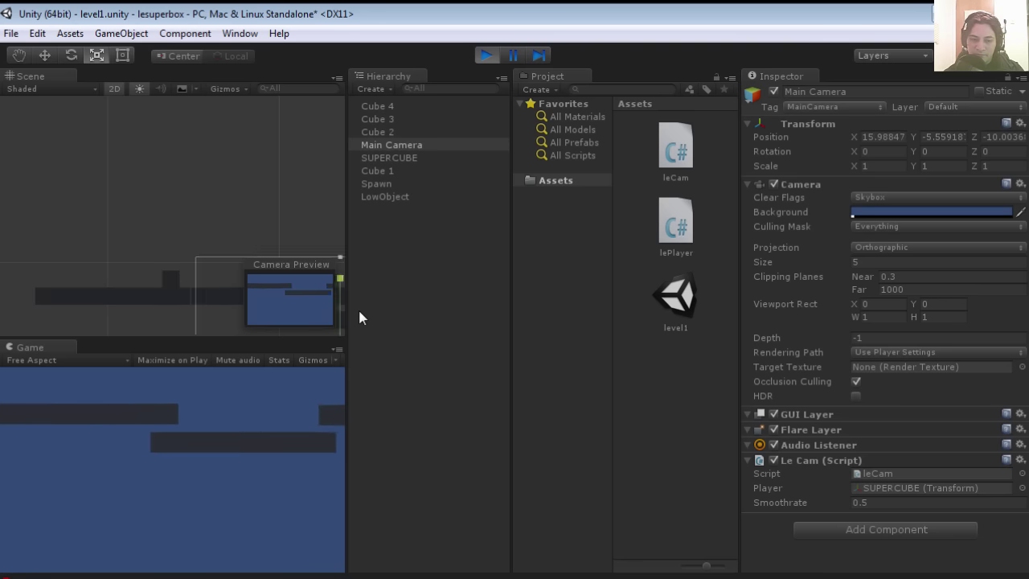
# Step: Copy the wallRight and wallLeft bool declarations from part 2.txt in the part 2 folder and return to Unity
pyautogui.click(680, 467)
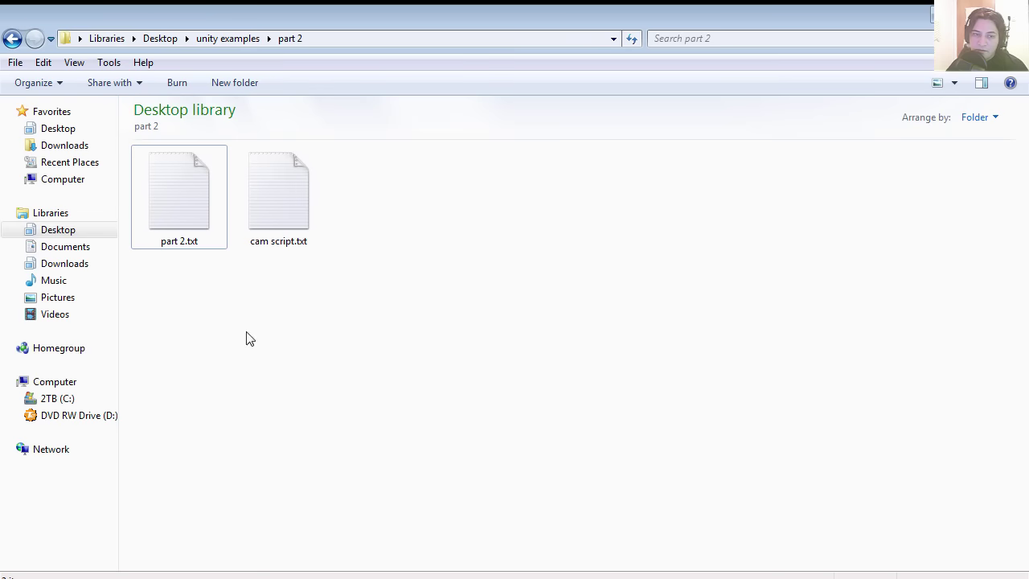
pyautogui.doubleClick(193, 200)
pyautogui.moveTo(328, 145); pyautogui.dragTo(113, 120)
pyautogui.hotkey('ctrl', 'c')
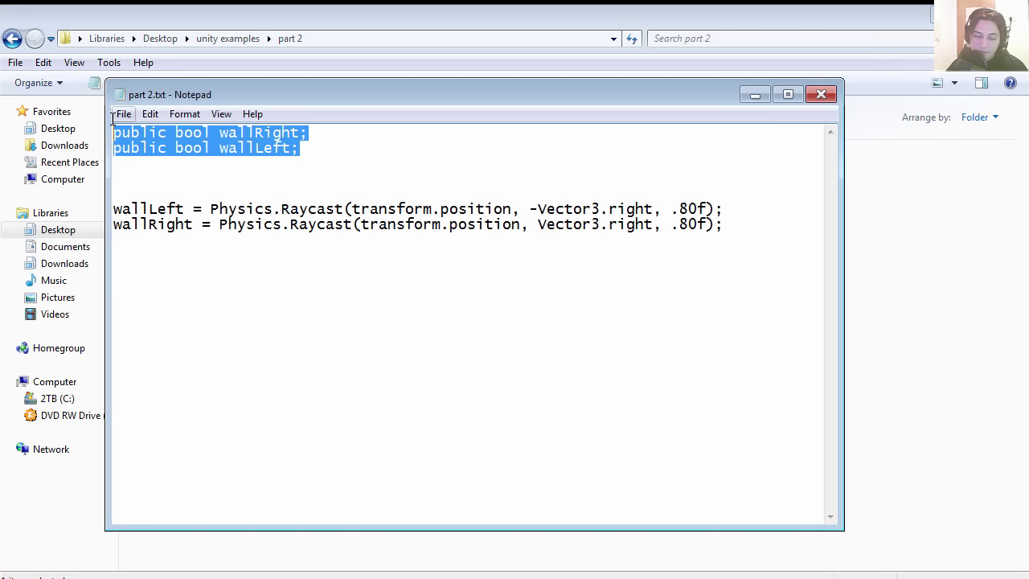
pyautogui.click(755, 94)
pyautogui.click(942, 13)
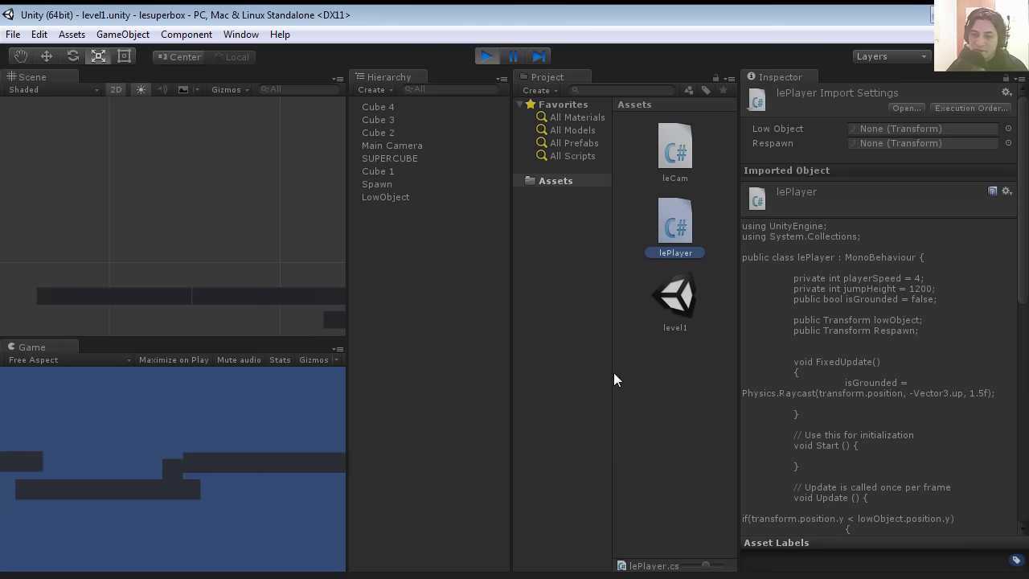
# Step: Open the lePlayer script in MonoDevelop and paste the copied bool declarations below the Respawn variable
pyautogui.doubleClick(676, 219)
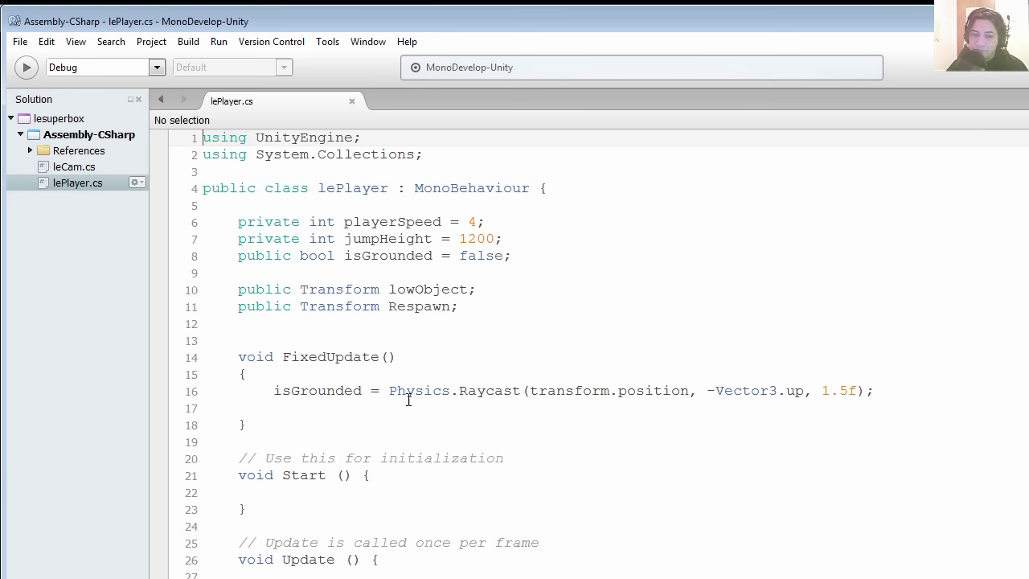
pyautogui.click(473, 313)
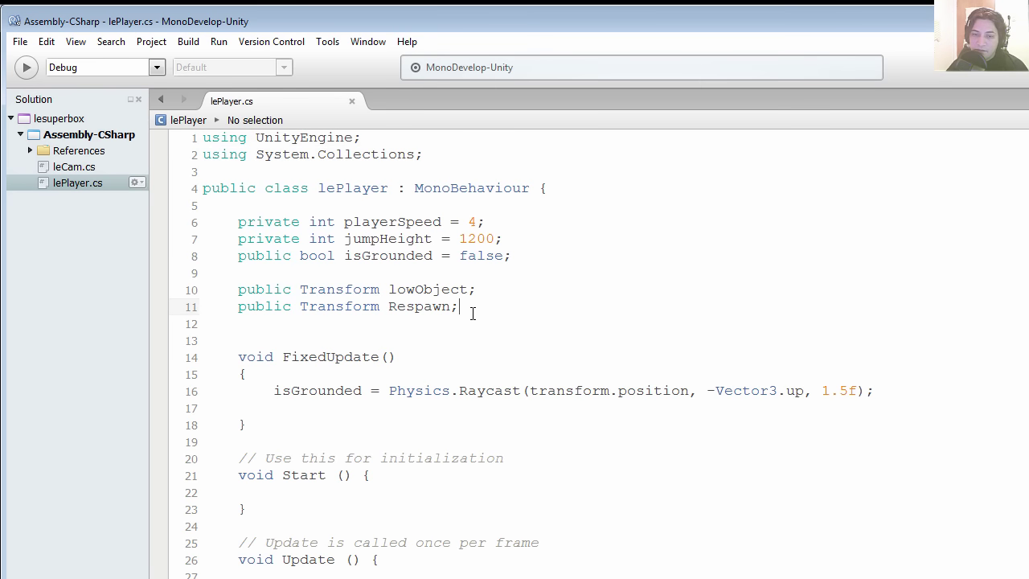
pyautogui.press('Return')
pyautogui.press('Return')
pyautogui.hotkey('ctrl', 'v')
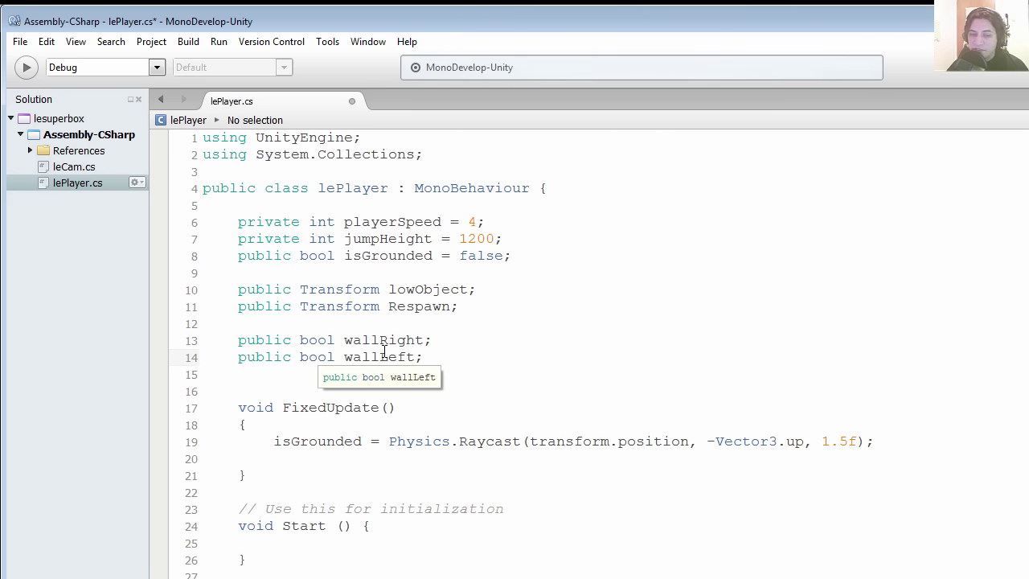
# Step: Copy the wallLeft and wallRight Physics.Raycast lines from part 2.txt and paste them below the isGrounded line in FixedUpdate
pyautogui.scroll(-2, 699, 394)
pyautogui.click(903, 376)
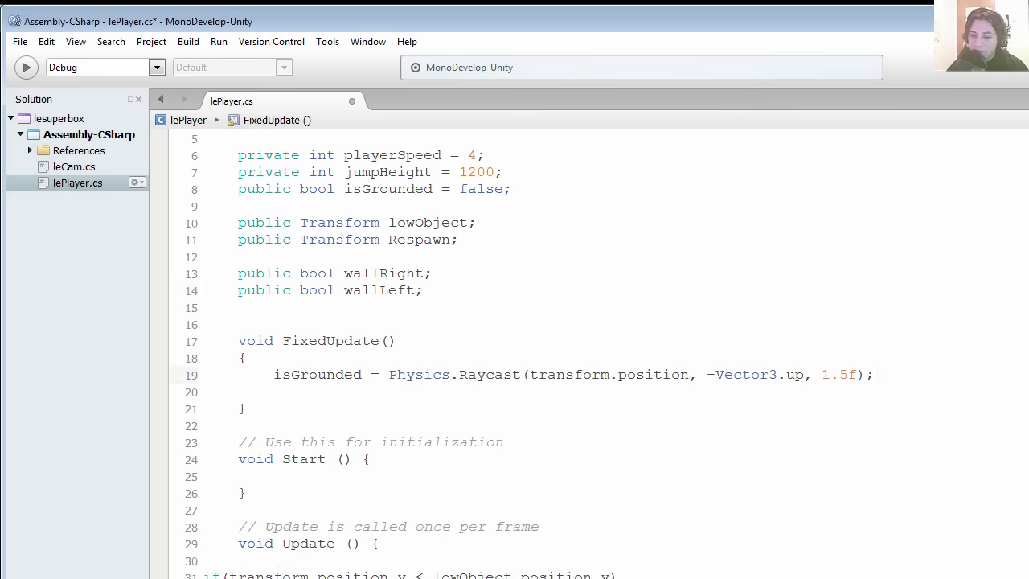
pyautogui.hotkey('alt', 'Tab')
pyautogui.moveTo(741, 229); pyautogui.dragTo(91, 207)
pyautogui.hotkey('ctrl', 'c')
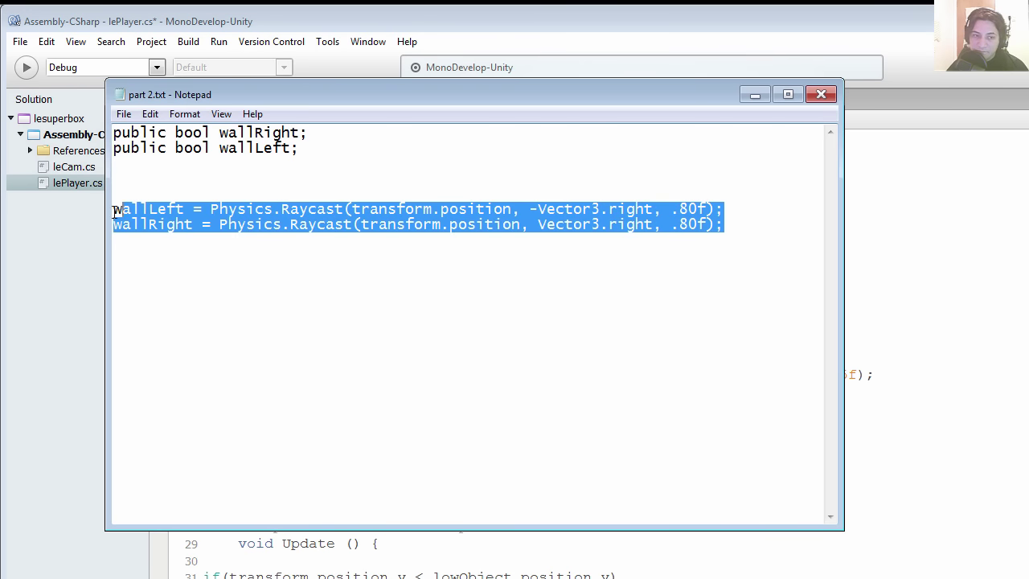
pyautogui.click(896, 226)
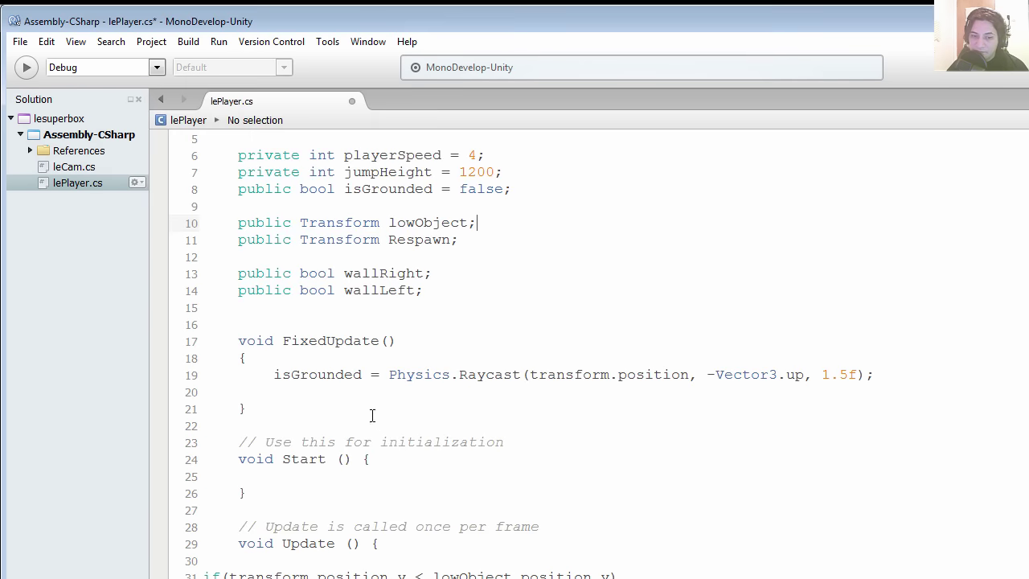
pyautogui.click(359, 394)
pyautogui.hotkey('ctrl', 'v')
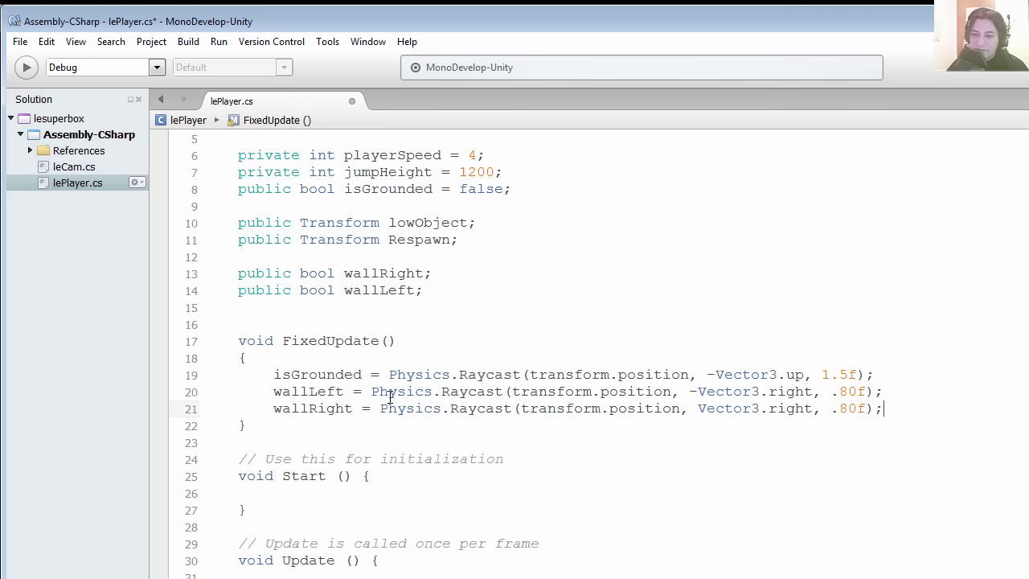
pyautogui.click(395, 392)
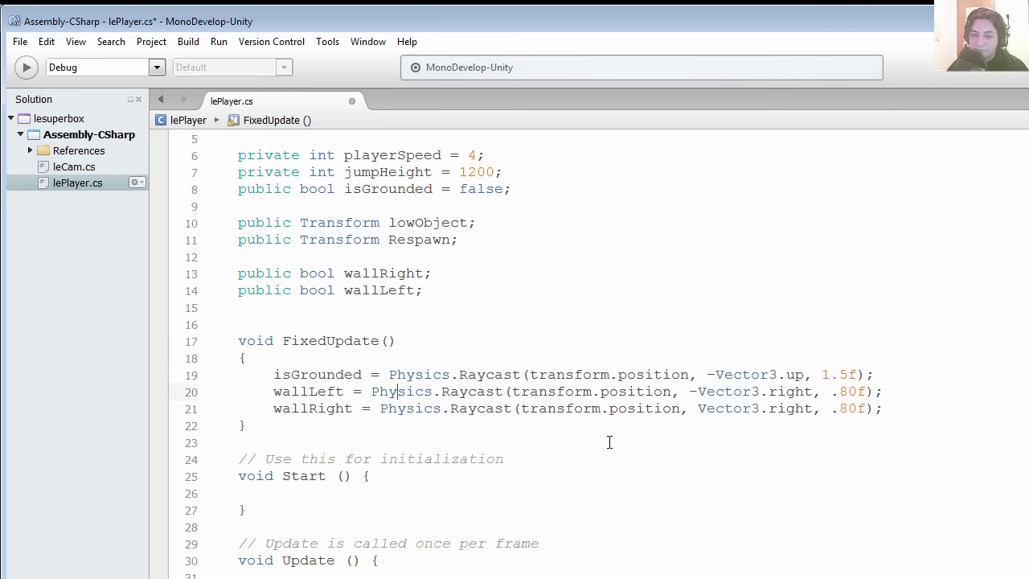
# Step: Add an opening if(!wallRight){ condition above the right-key movement block in the Update method
pyautogui.scroll(-5, 609, 442)
pyautogui.click(314, 402)
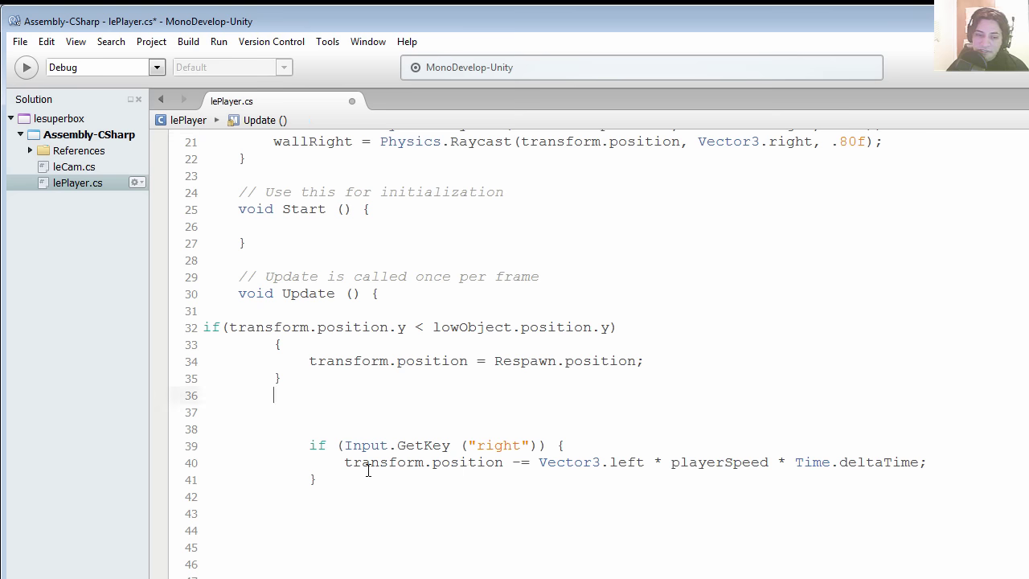
pyautogui.write('i')
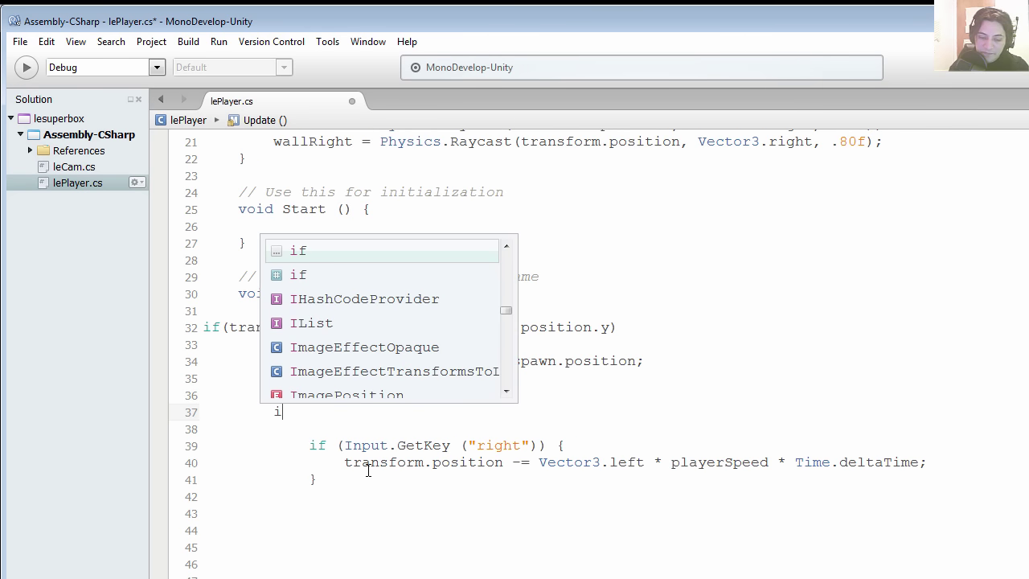
pyautogui.write('f(')
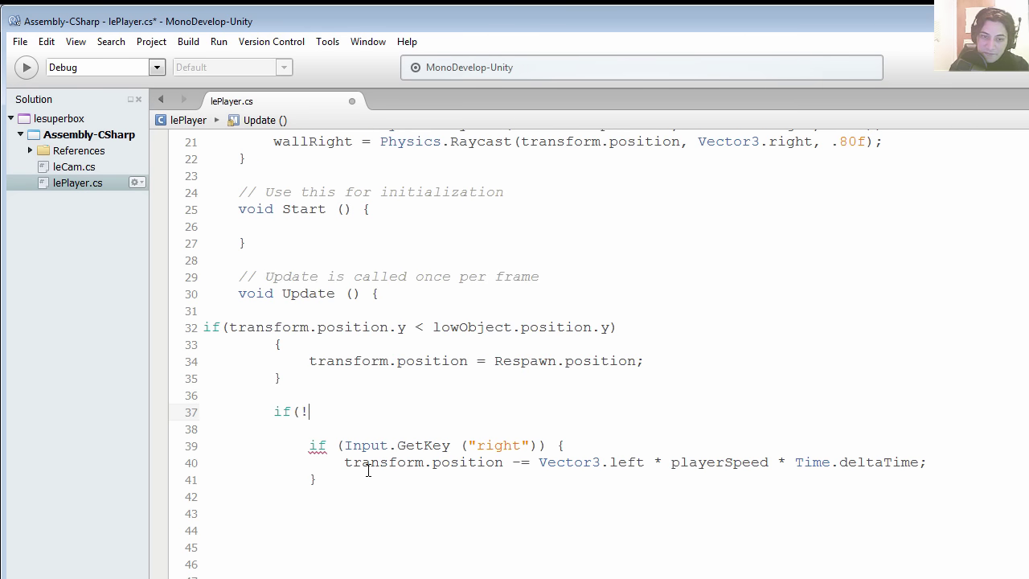
pyautogui.write('!wall')
pyautogui.press('Down')
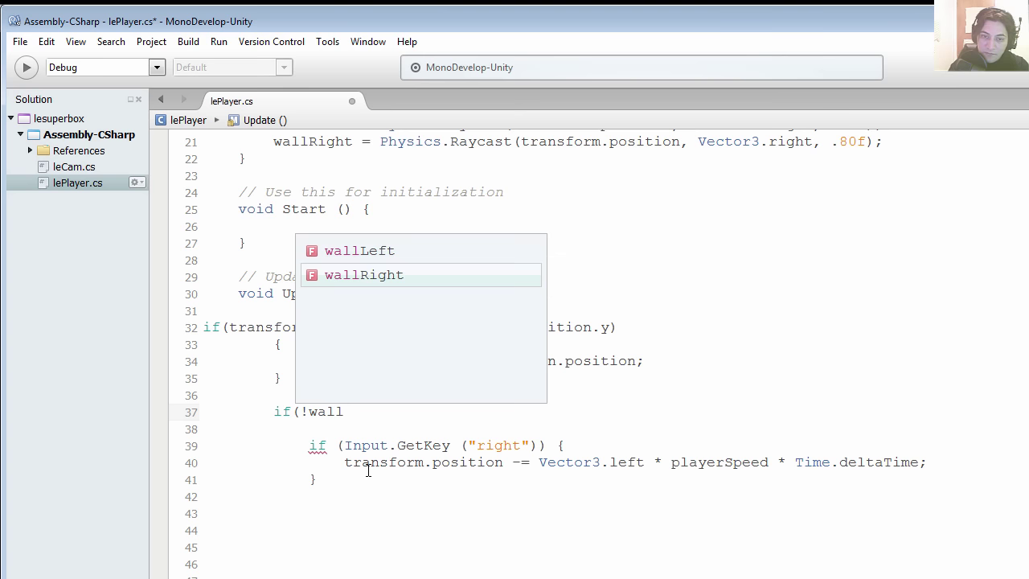
pyautogui.press('Return')
pyautogui.write(')')
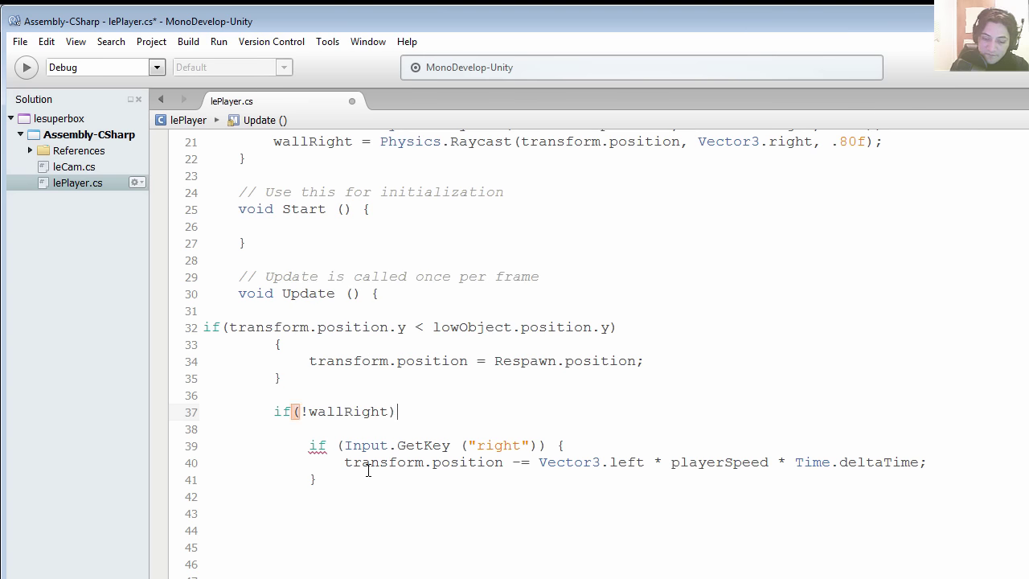
pyautogui.write('{')
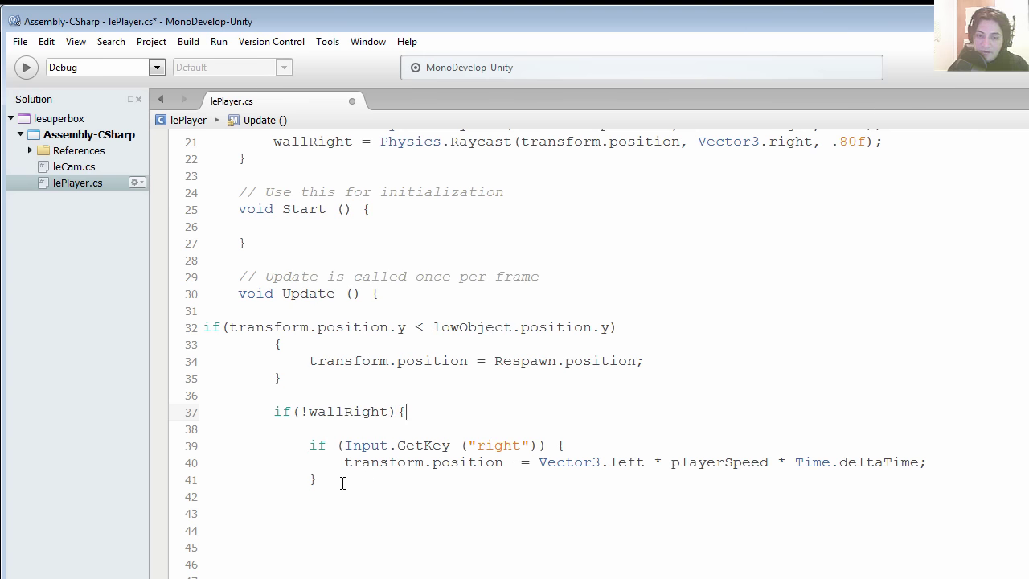
# Step: Close the wallRight condition with a brace below the right-key movement block and save the lePlayer script
pyautogui.click(342, 482)
pyautogui.press('Return')
pyautogui.press('Return')
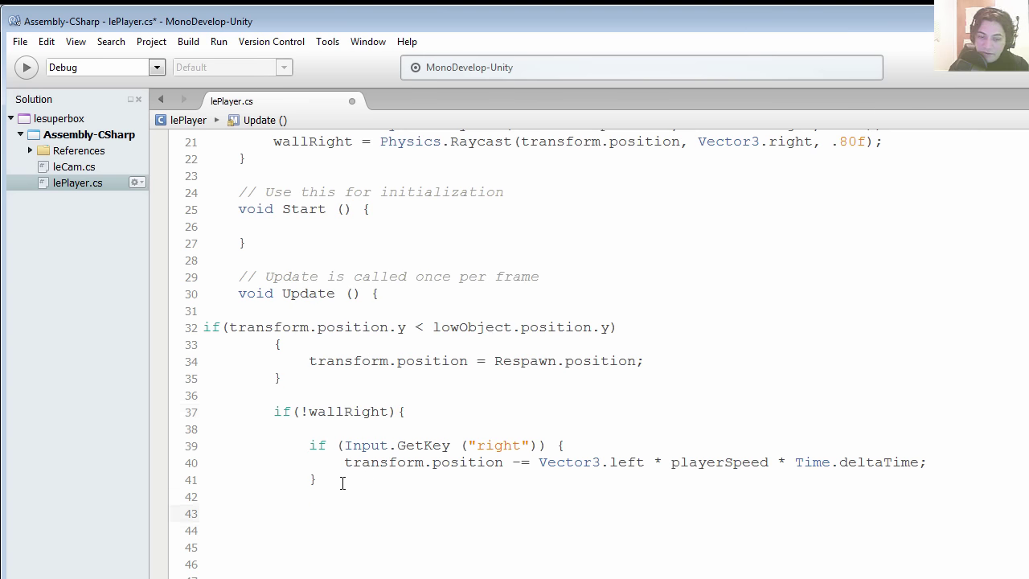
pyautogui.write('}')
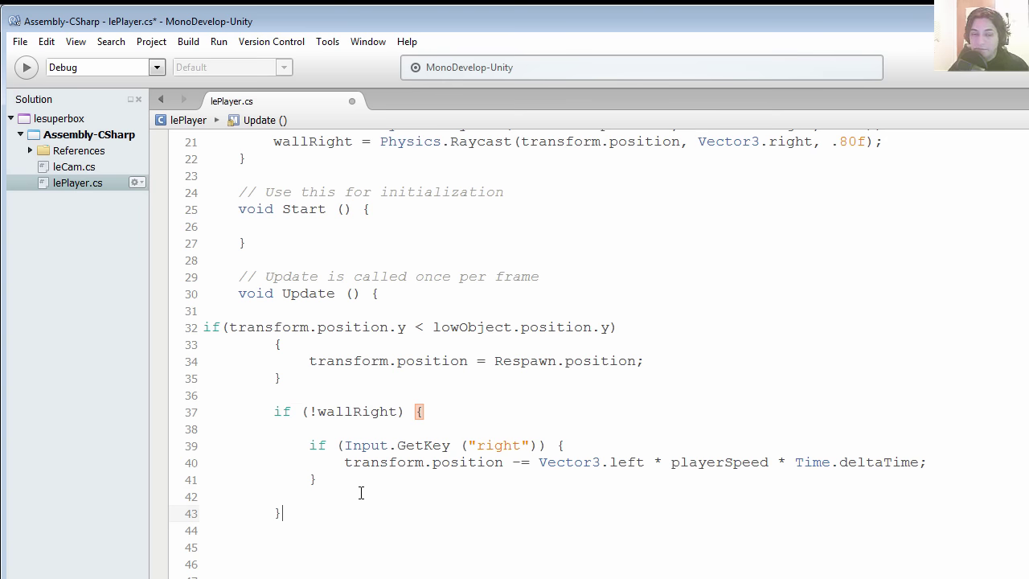
pyautogui.moveTo(310, 444); pyautogui.dragTo(359, 483)
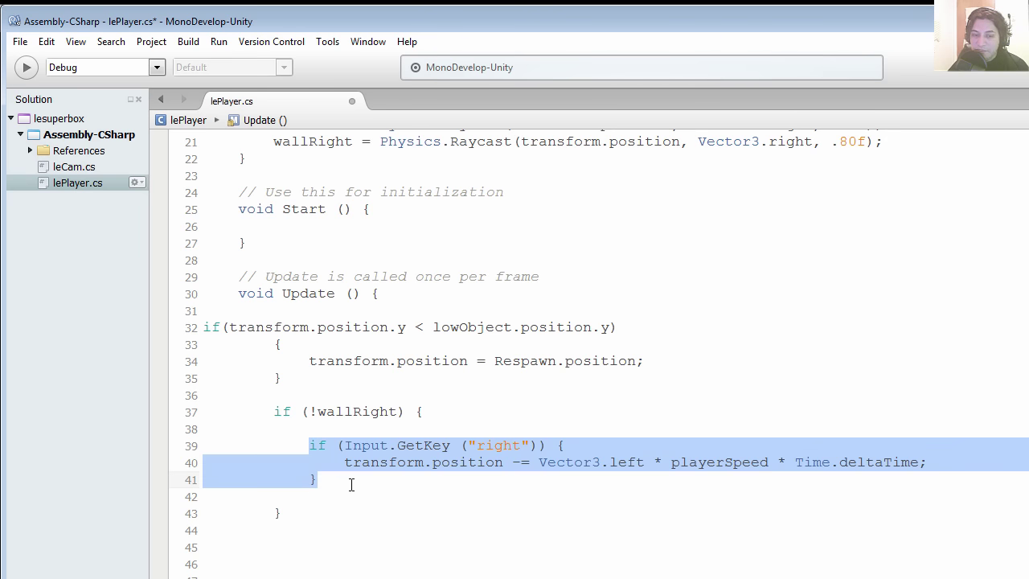
pyautogui.click(351, 484)
pyautogui.click(416, 411)
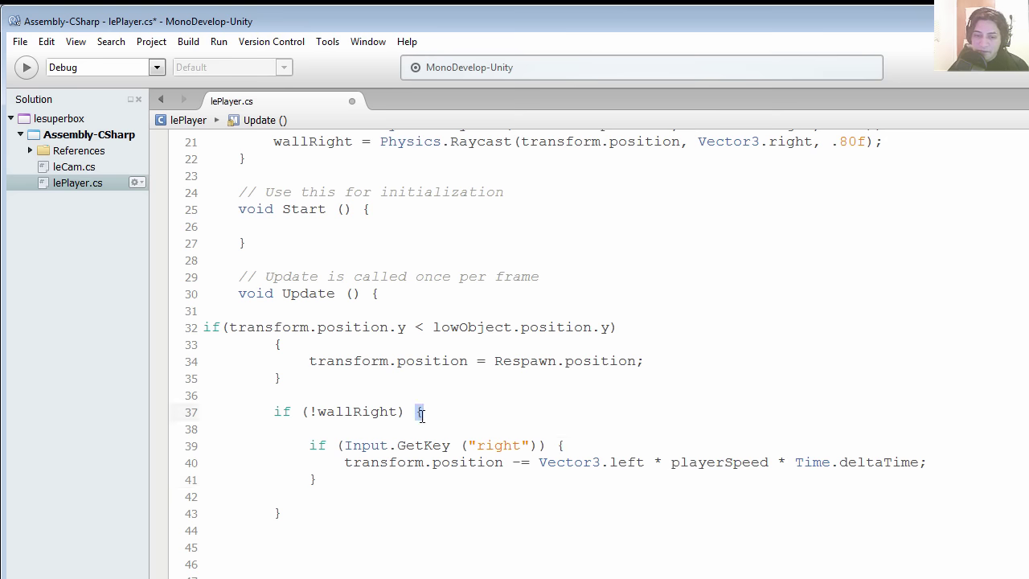
pyautogui.click(282, 512)
pyautogui.hotkey('ctrl', 's')
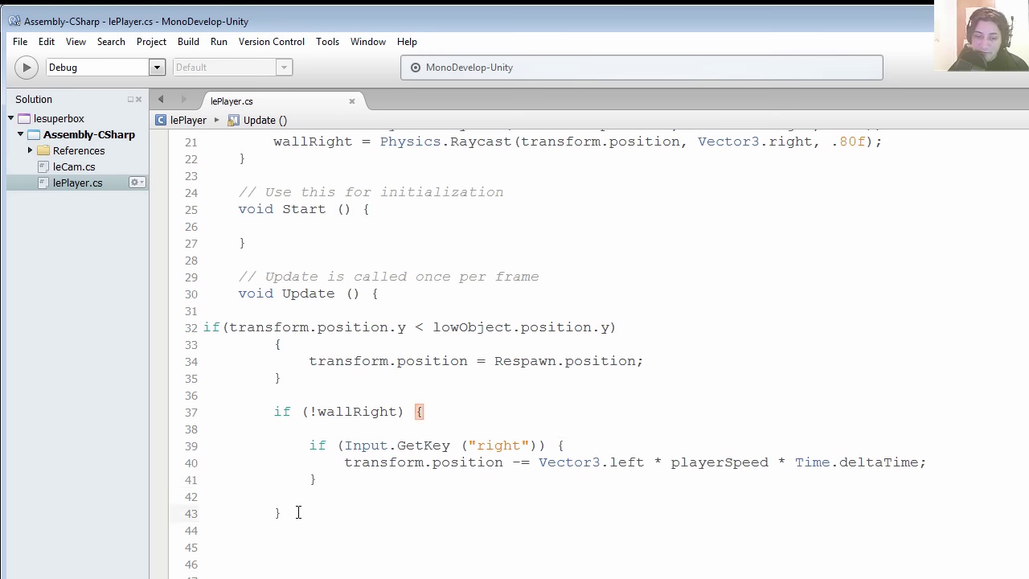
# Step: Switch to Unity, stop the running game, and start it again with the updated lePlayer script
pyautogui.hotkey('alt', 'Tab')
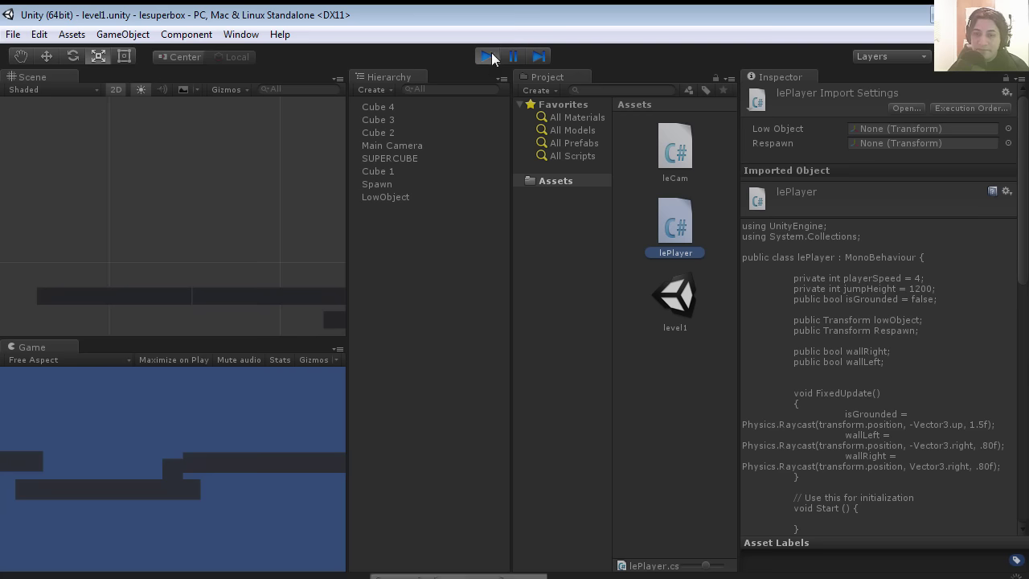
pyautogui.click(488, 58)
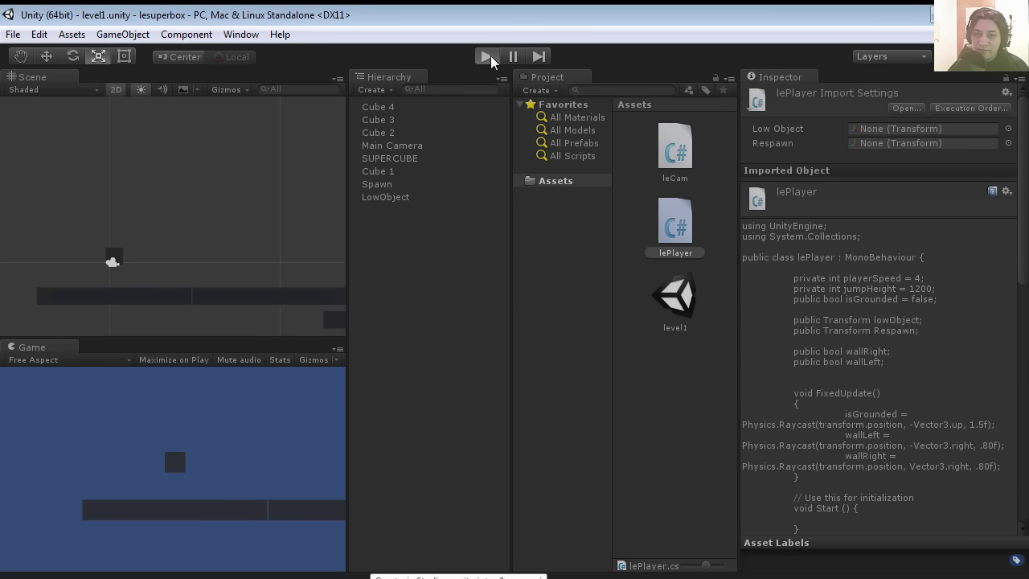
pyautogui.click(488, 57)
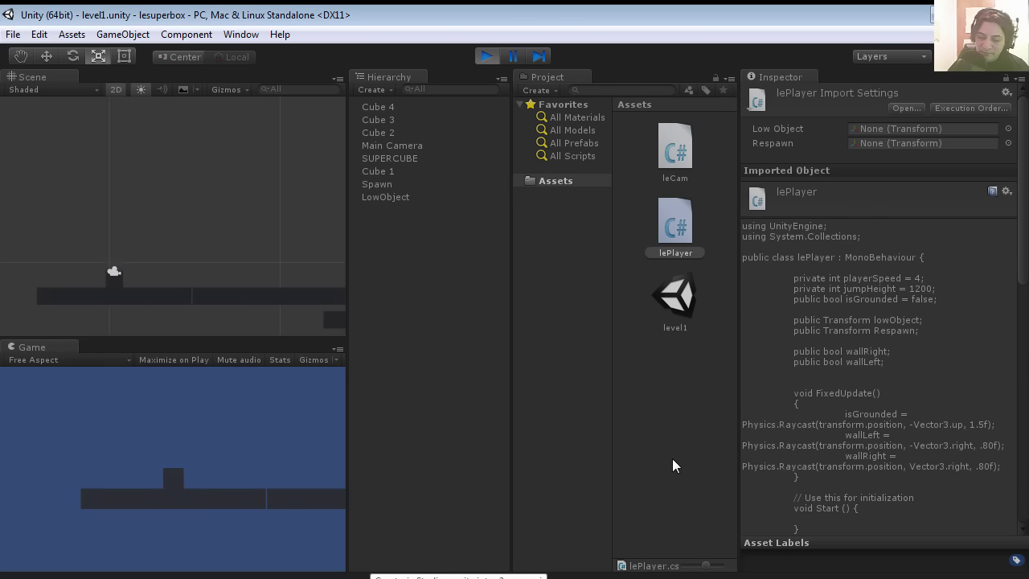
# Step: Move and jump SUPERCUBE across the platforms and against their edges to test the wall check, and stop the game
pyautogui.press('d')
pyautogui.press('space')
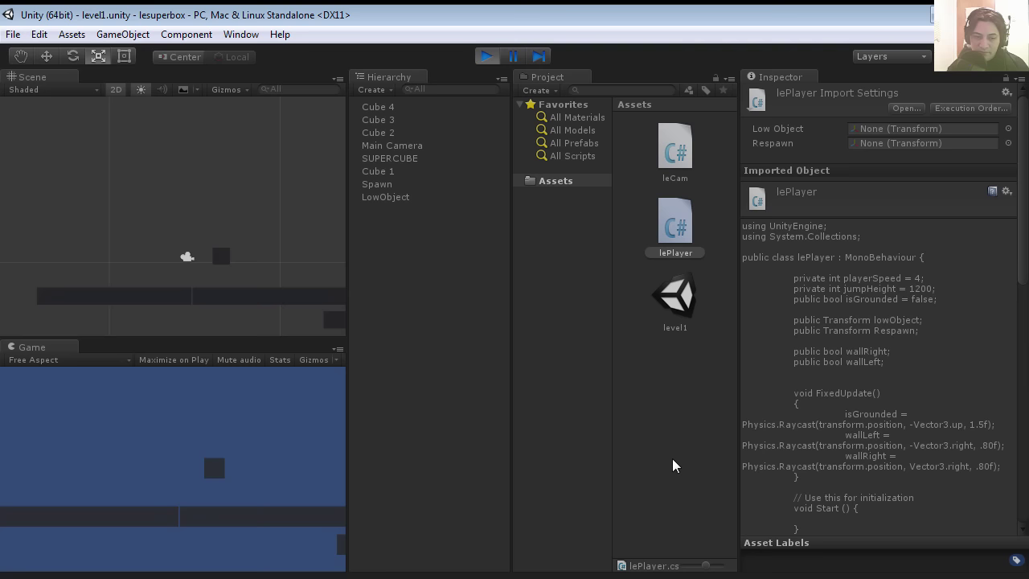
pyautogui.press('space')
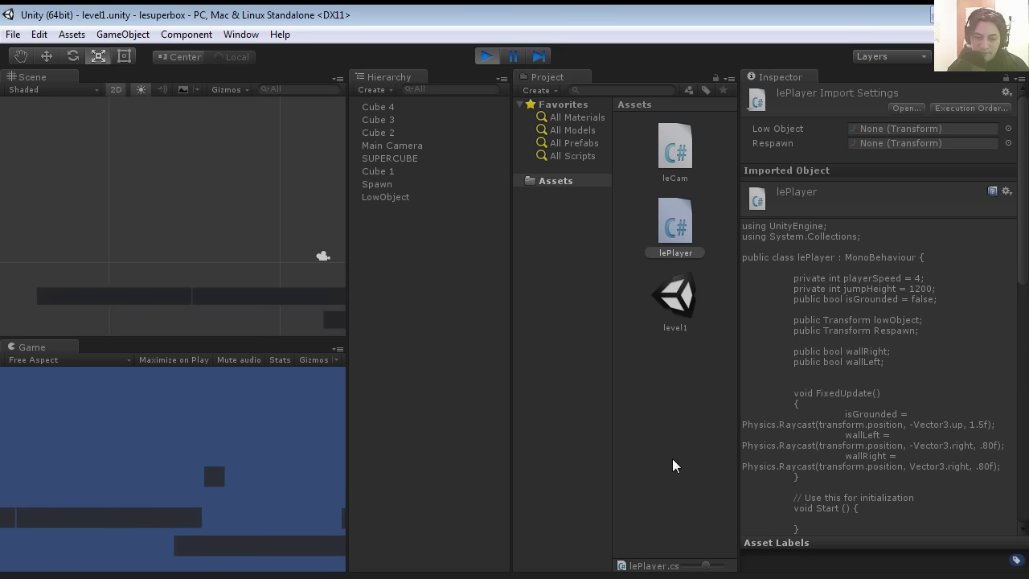
pyautogui.press('space')
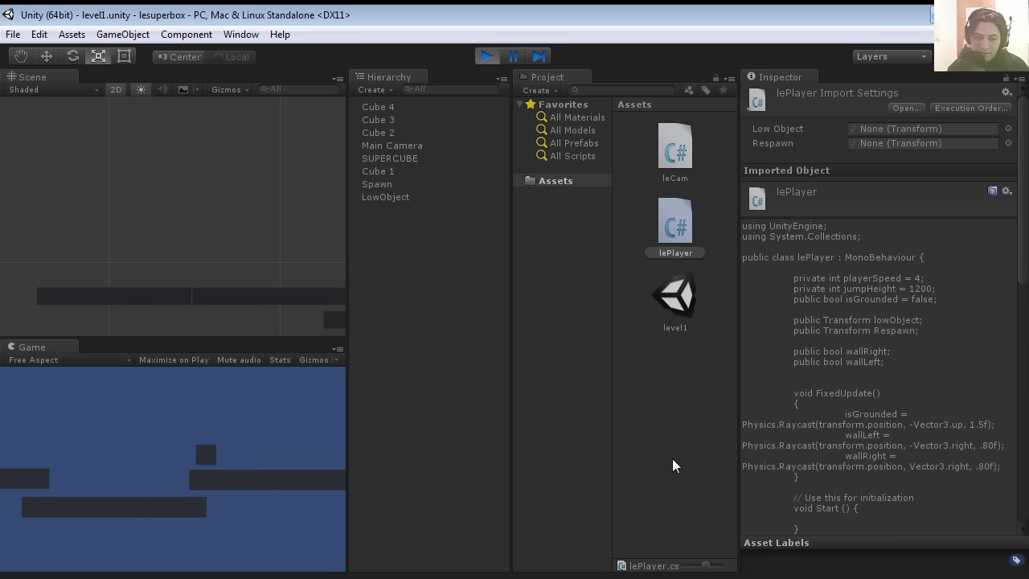
pyautogui.press('Left')
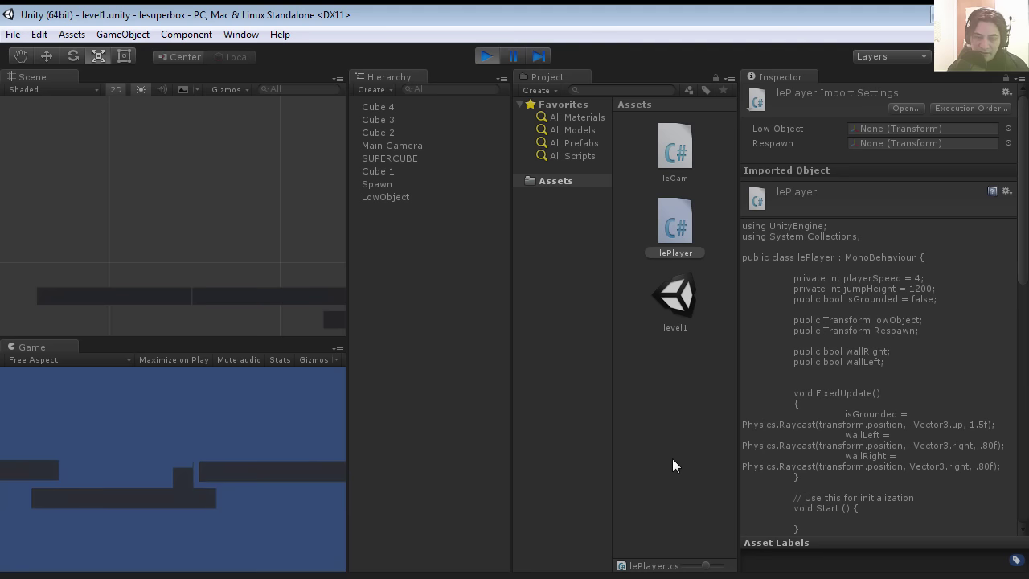
pyautogui.press('space')
pyautogui.press('Right')
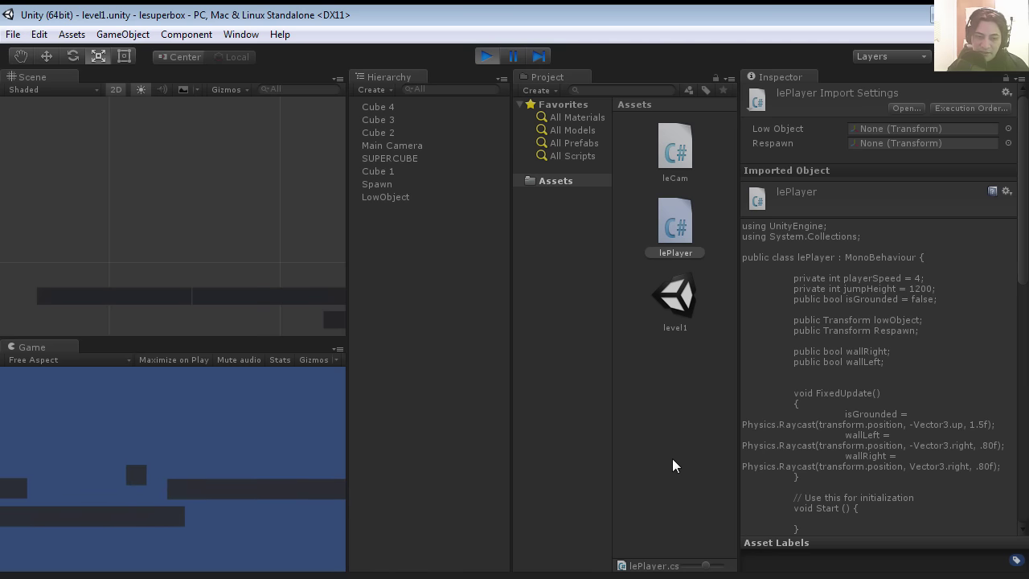
pyautogui.press('Right')
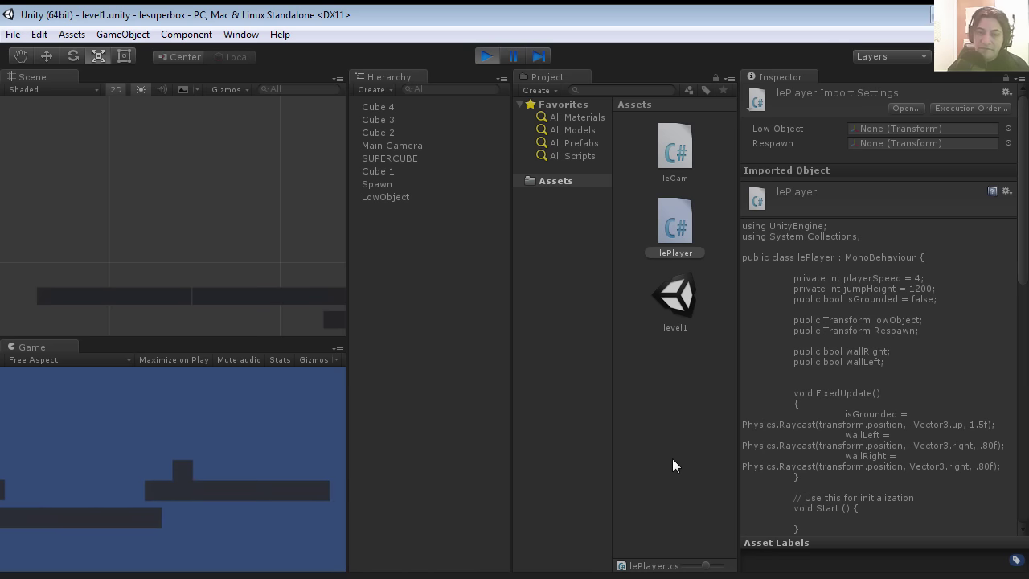
pyautogui.click(492, 57)
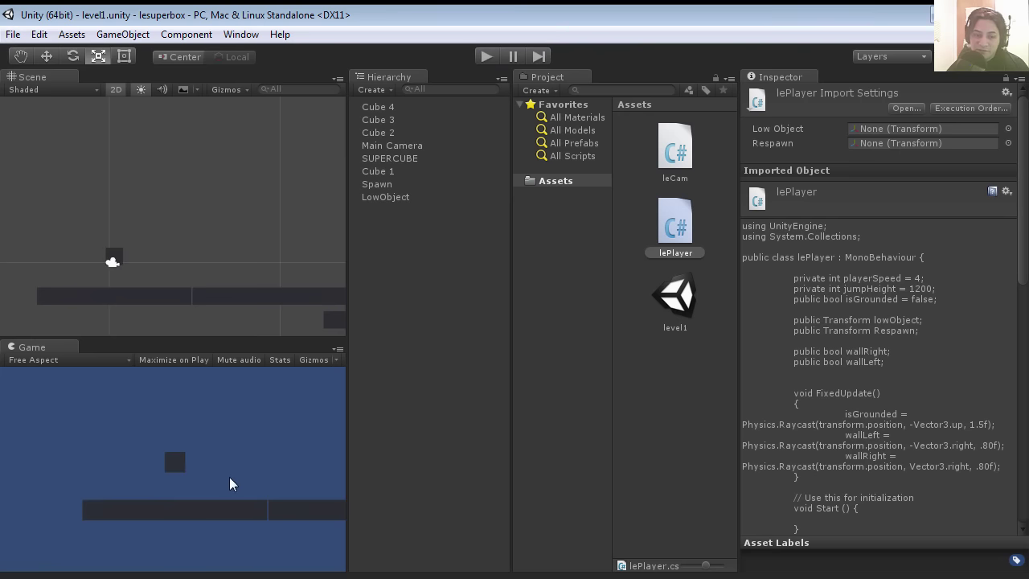
# Step: Set SUPERCUBE's Rigidbody constraints to freeze only position Z and rotation X and Y, and run the game
pyautogui.click(115, 257)
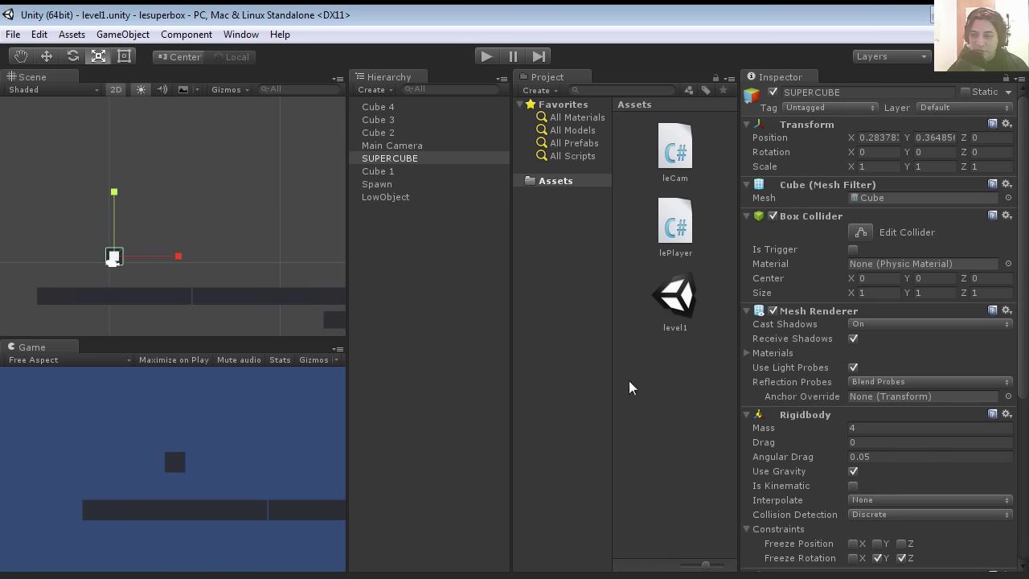
pyautogui.moveTo(1026, 308); pyautogui.dragTo(1022, 458)
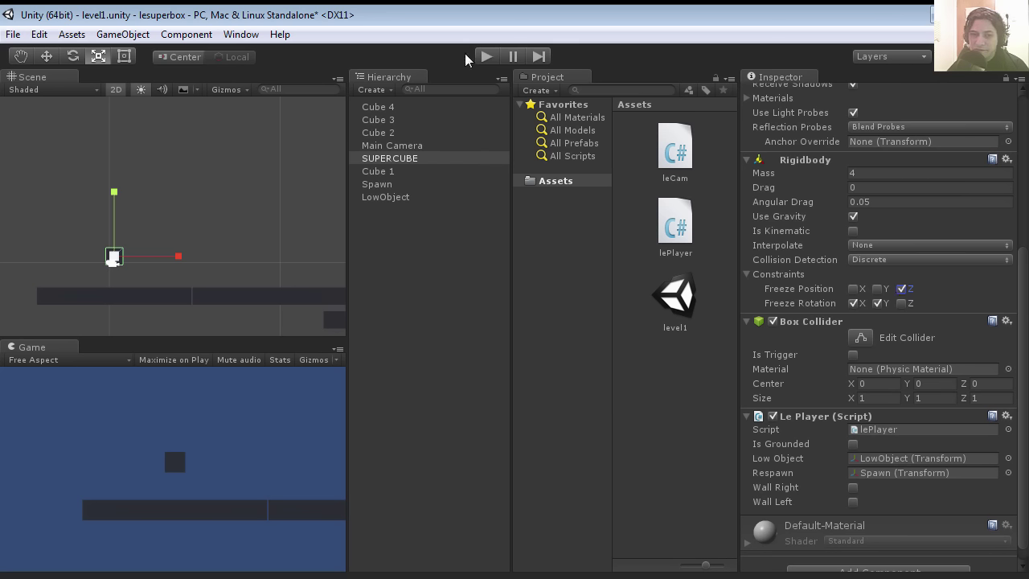
pyautogui.click(487, 57)
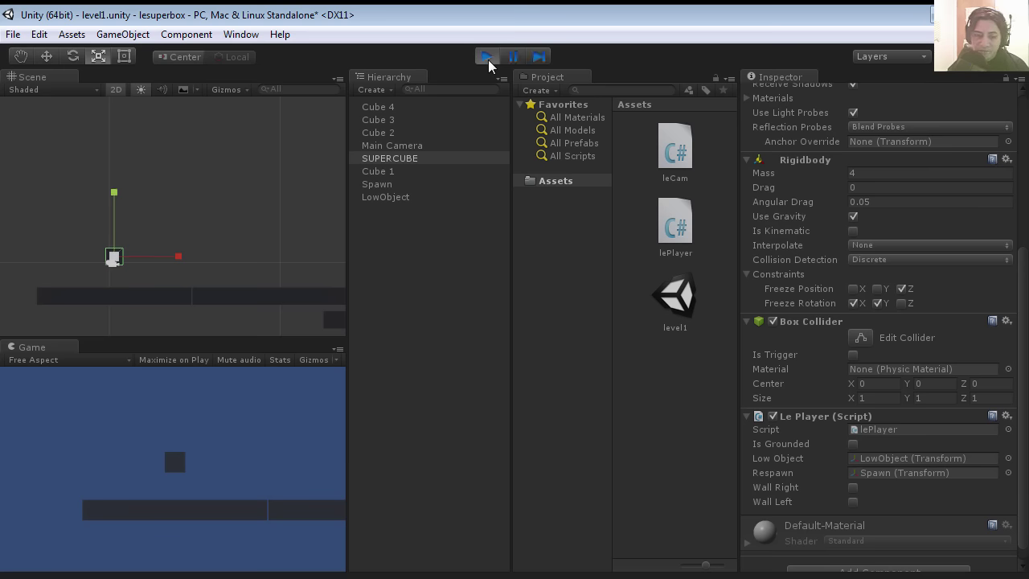
# Step: Move and jump SUPERCUBE across the platforms to test the changed rotation constraints, and stop the game
pyautogui.press('Right')
pyautogui.press('space')
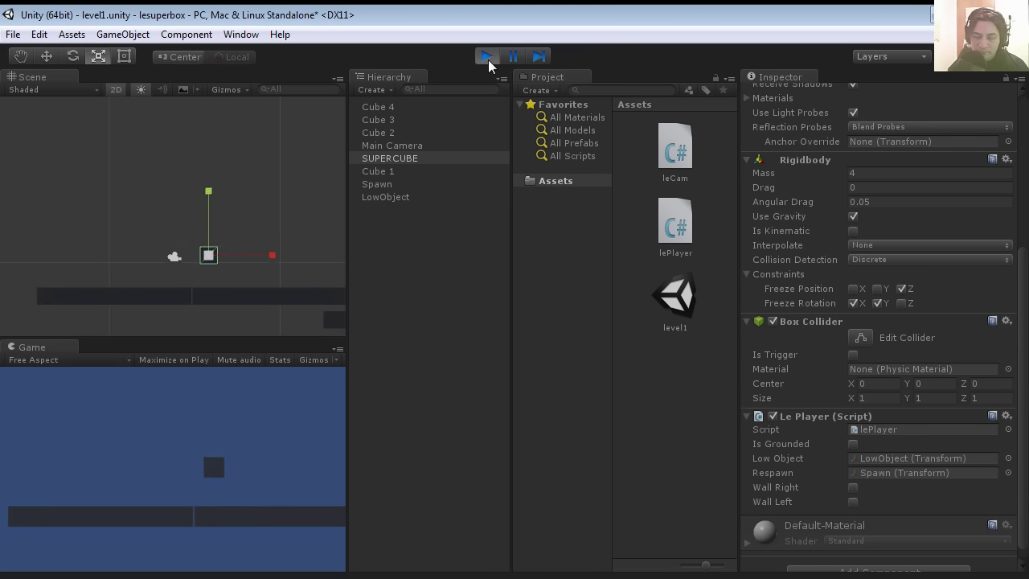
pyautogui.press('Right')
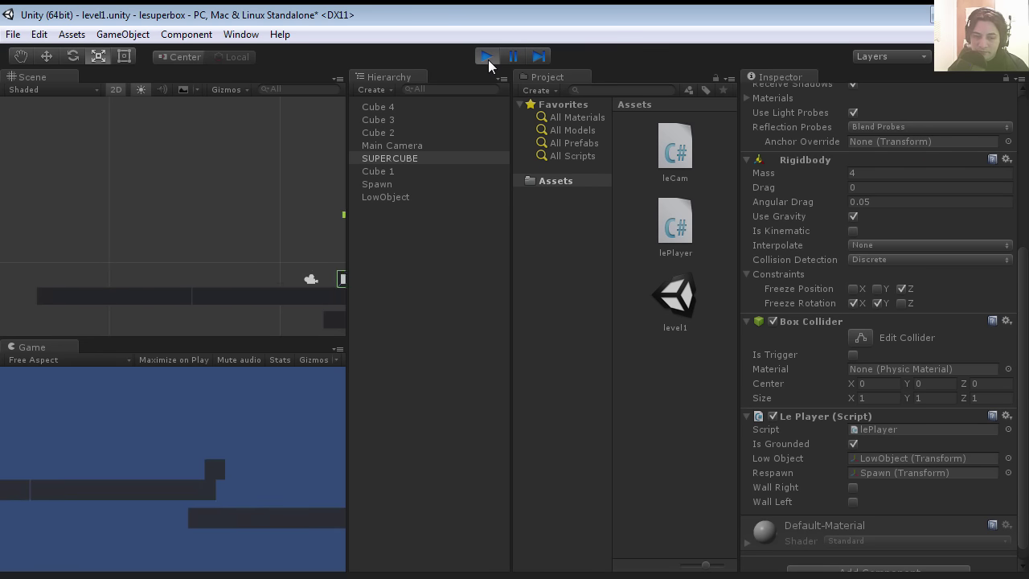
pyautogui.press('Right')
pyautogui.press('space')
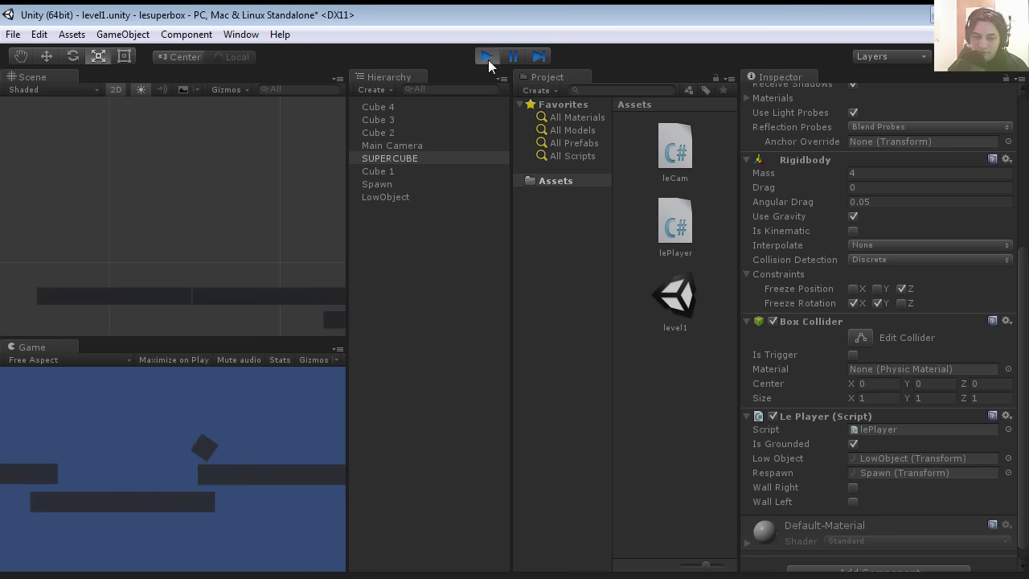
pyautogui.press('Left')
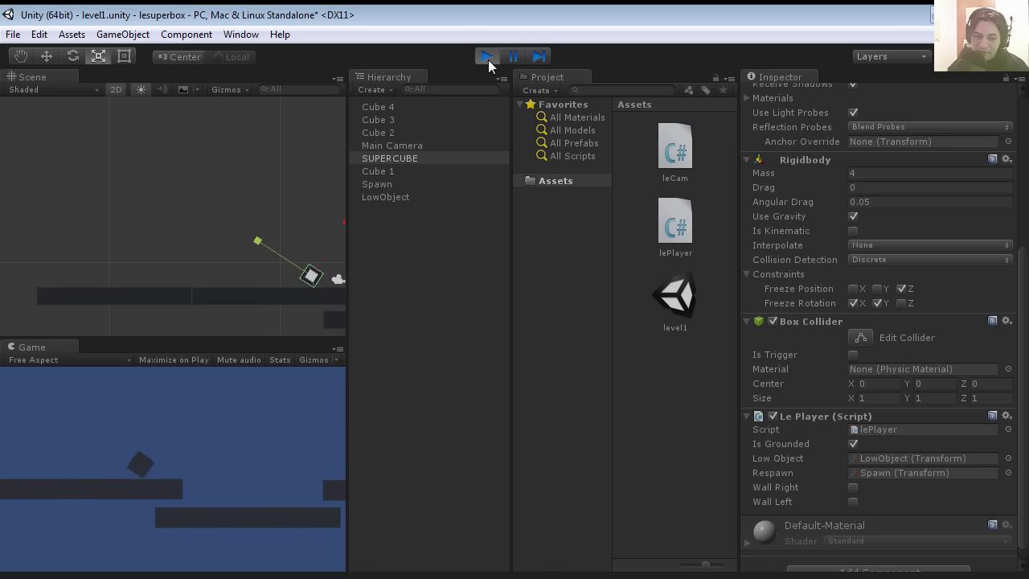
pyautogui.press('Right')
pyautogui.press('Left')
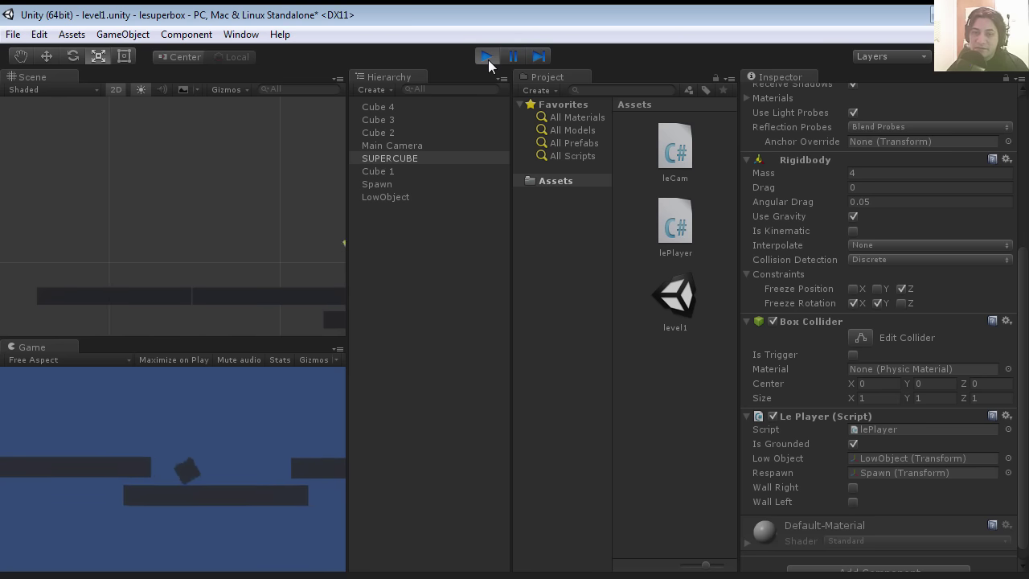
pyautogui.click(487, 57)
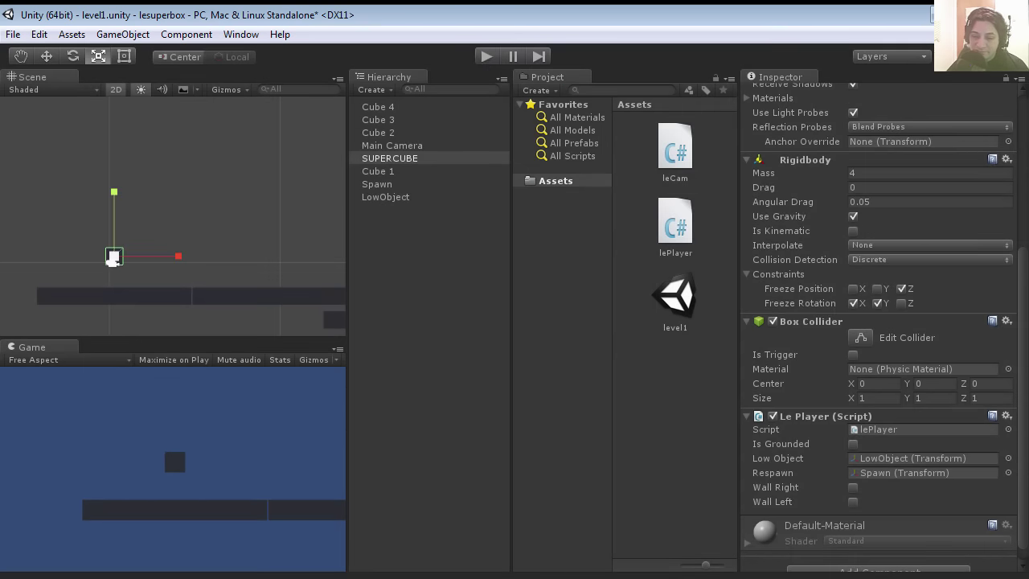
# Step: In MonoDevelop, wrap the left-key movement block of lePlayer in an opening if (!wallLeft) { condition modelled on the wallRight one
pyautogui.hotkey('alt', 'Tab')
pyautogui.scroll(-2, 442, 445)
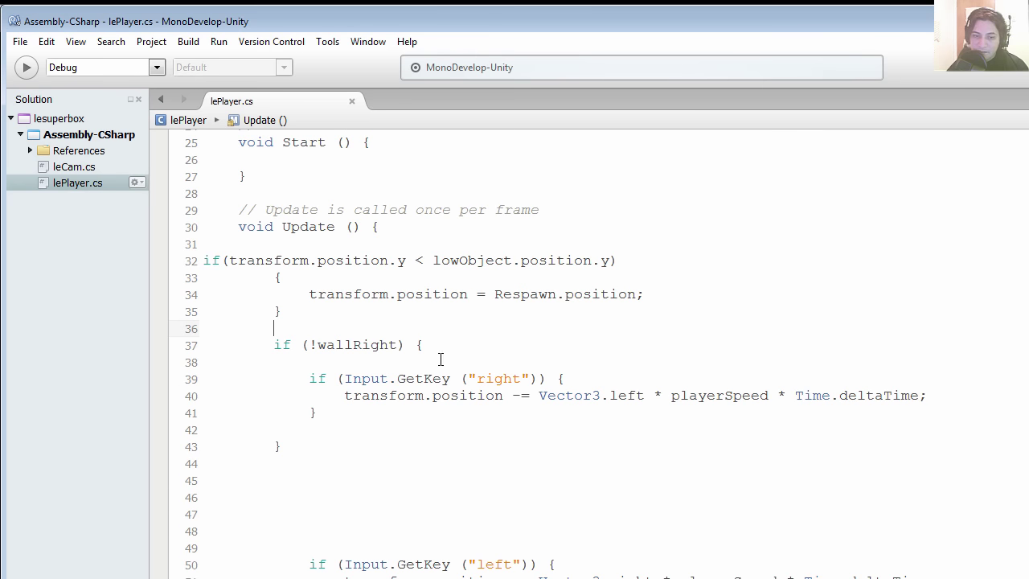
pyautogui.moveTo(439, 340); pyautogui.dragTo(243, 345)
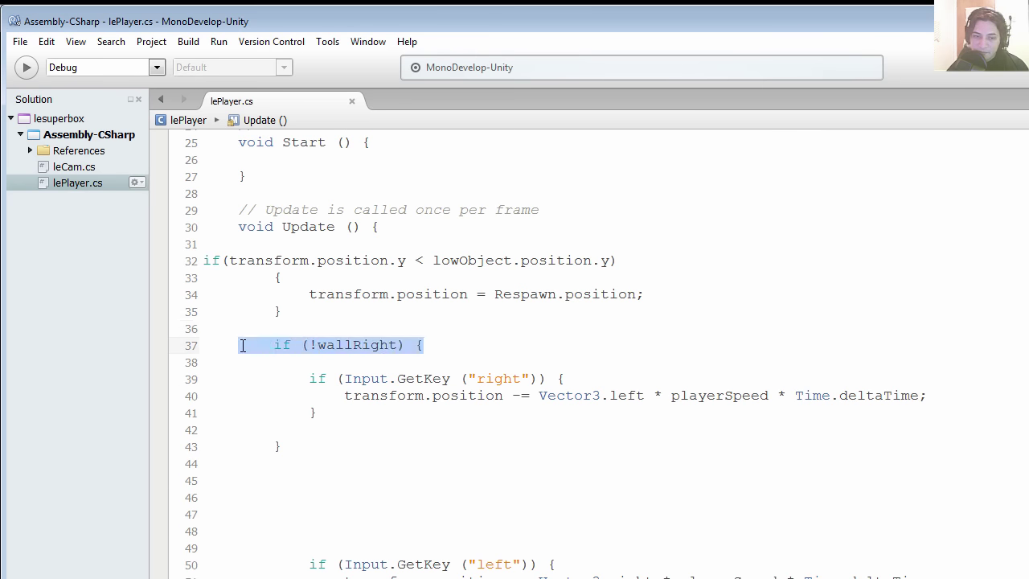
pyautogui.click(363, 474)
pyautogui.scroll(-2, 375, 496)
pyautogui.scroll(-2, 336, 464)
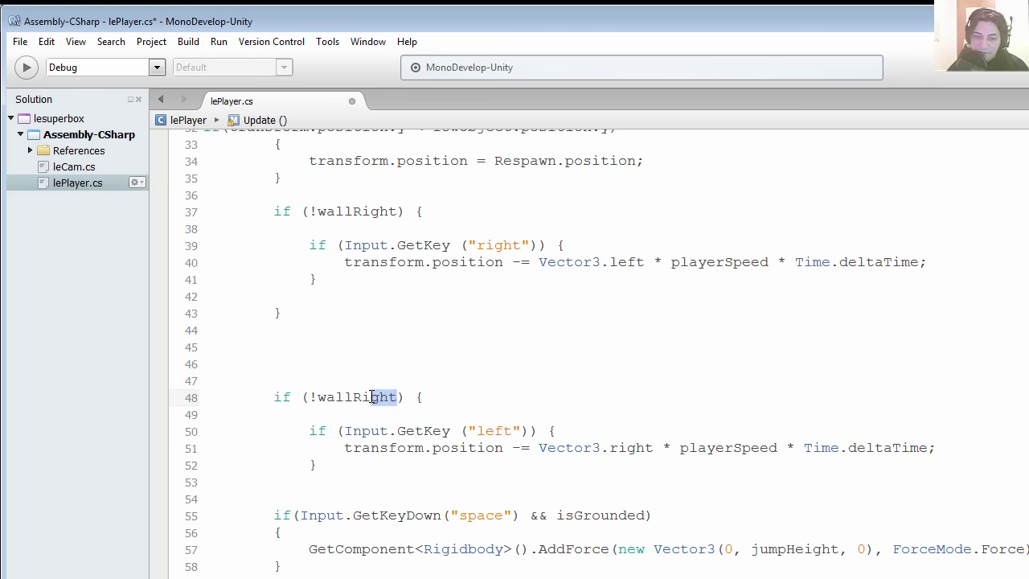
pyautogui.write('Lef')
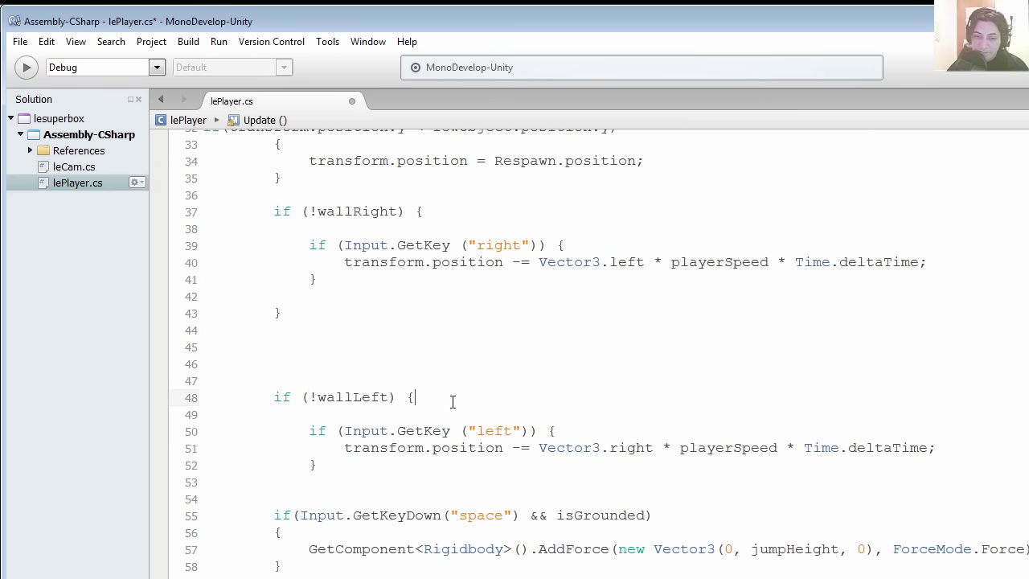
# Step: Close the wallLeft condition below the left-key movement block, return to Unity, and run the game
pyautogui.click(334, 465)
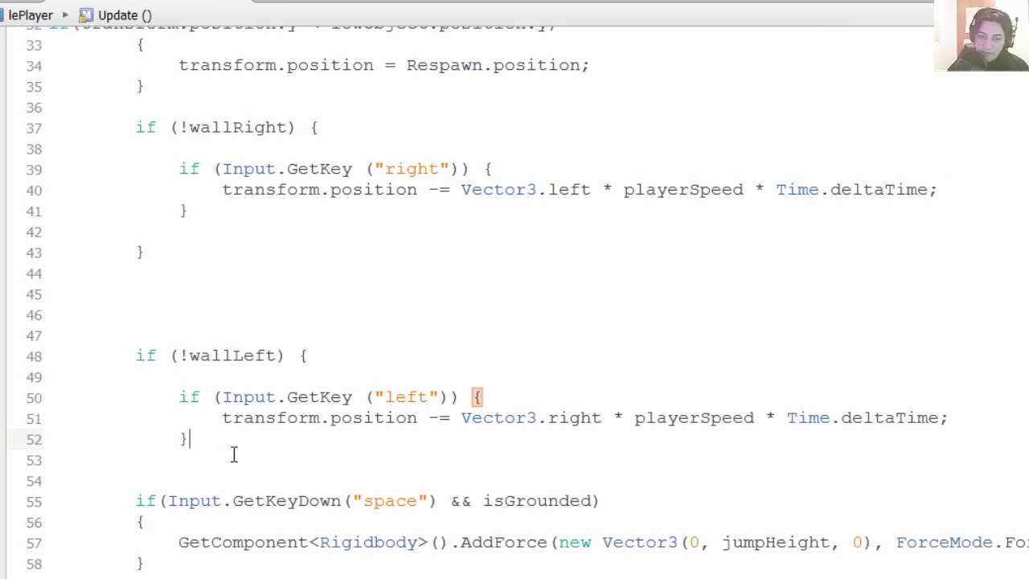
pyautogui.press('Return')
pyautogui.press('Return')
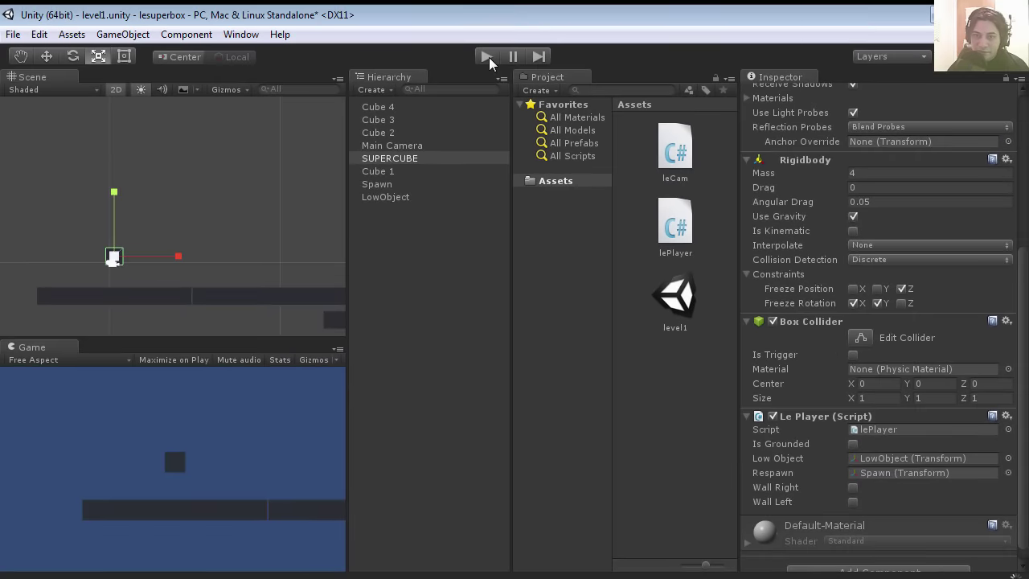
pyautogui.click(489, 58)
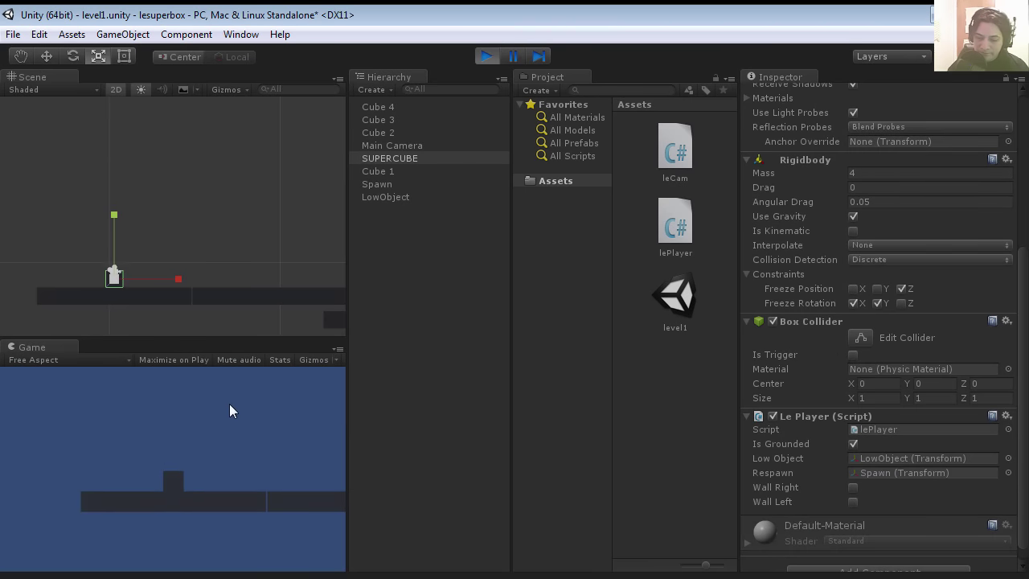
# Step: Move and jump SUPERCUBE in both directions against the platform edges to test the left and right wall checks, and stop the game
pyautogui.press('Right')
pyautogui.press('space')
pyautogui.press('Right')
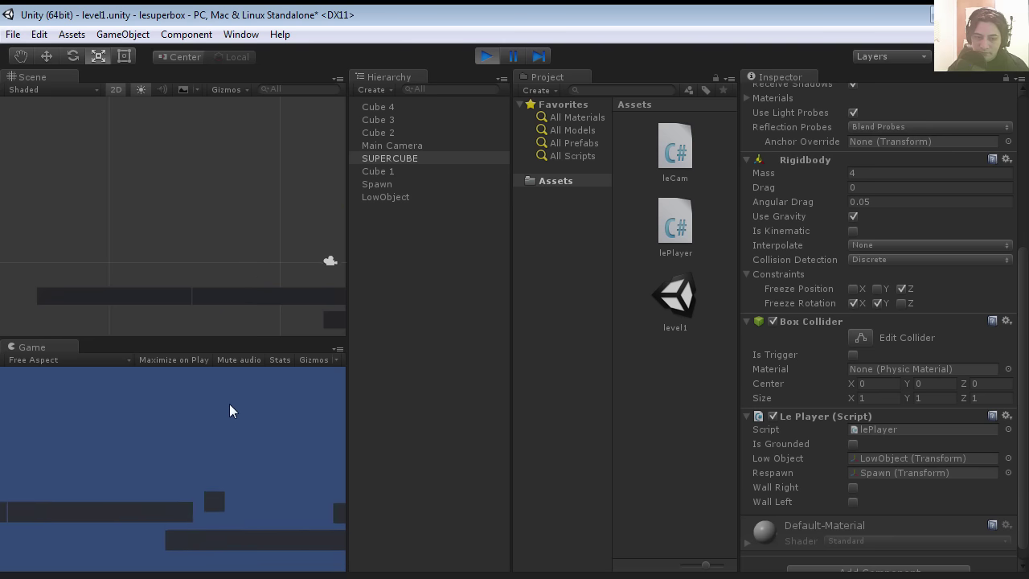
pyautogui.press('Left')
pyautogui.press('space')
pyautogui.press('Right')
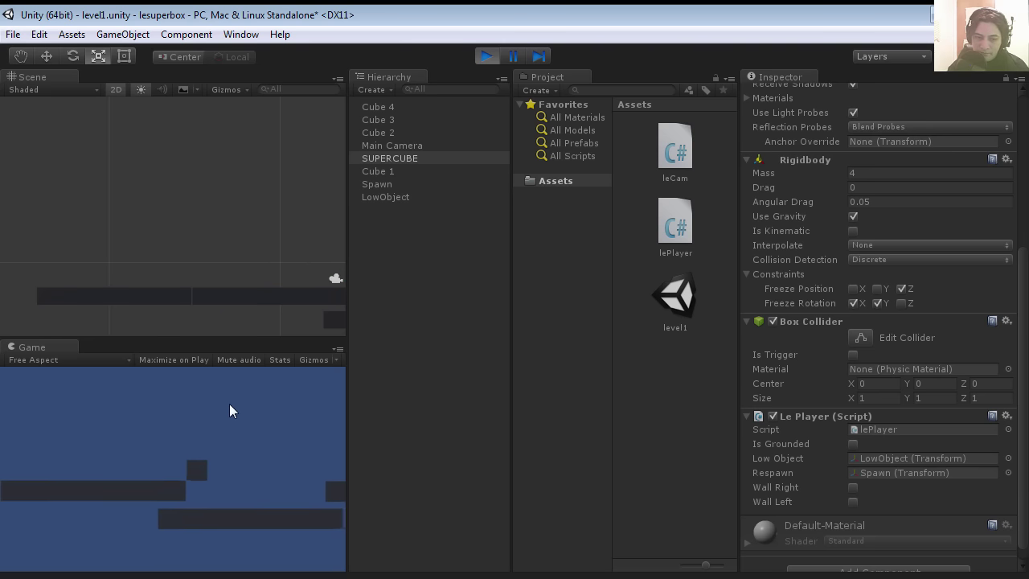
pyautogui.press('Right')
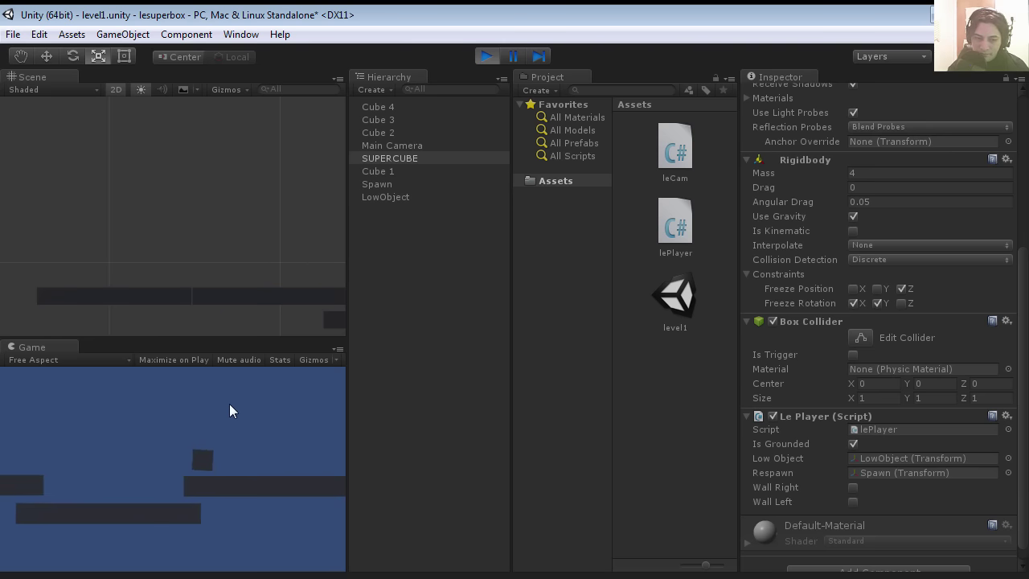
pyautogui.press('Left')
pyautogui.press('space')
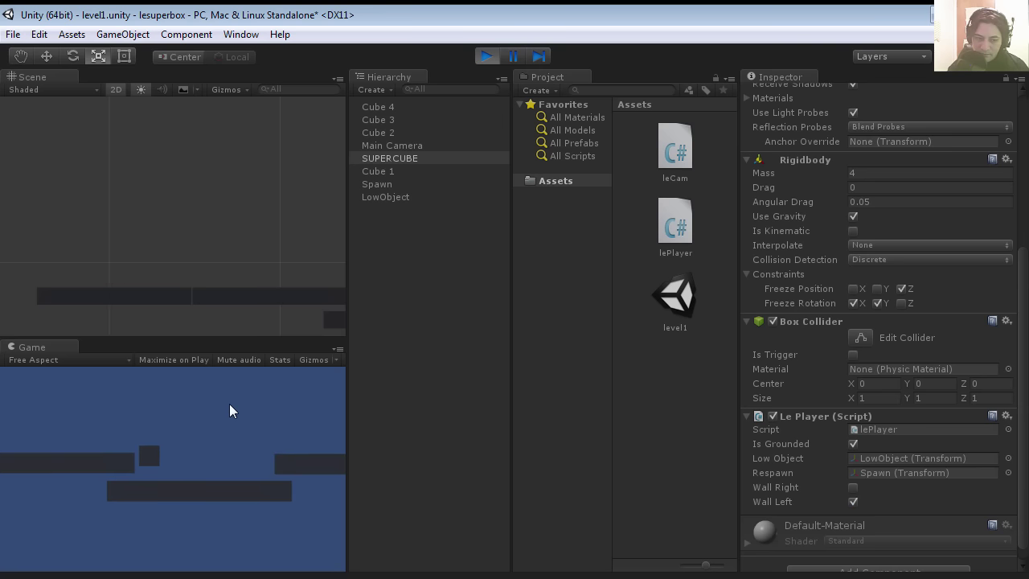
pyautogui.press('Right')
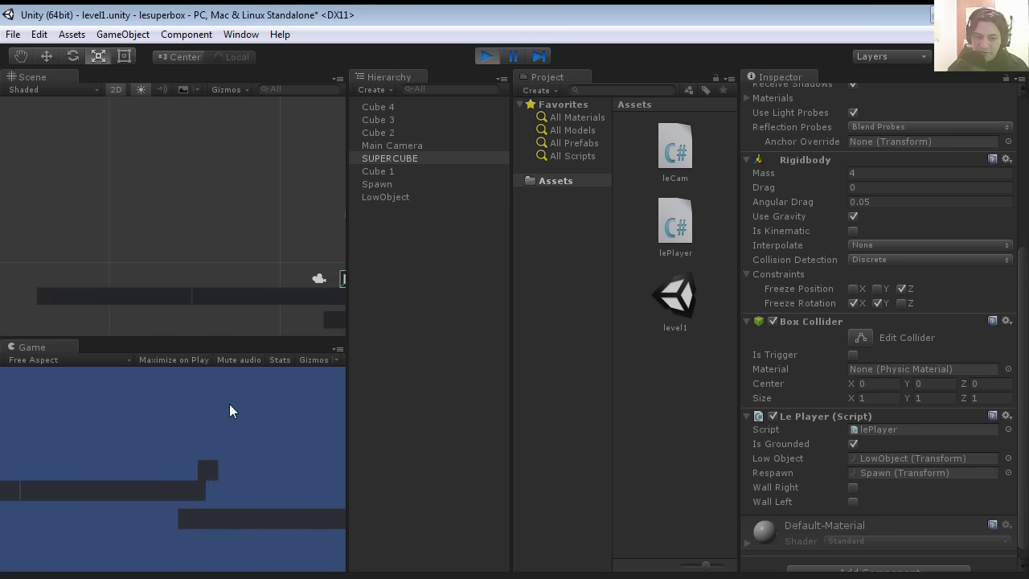
pyautogui.press('Right')
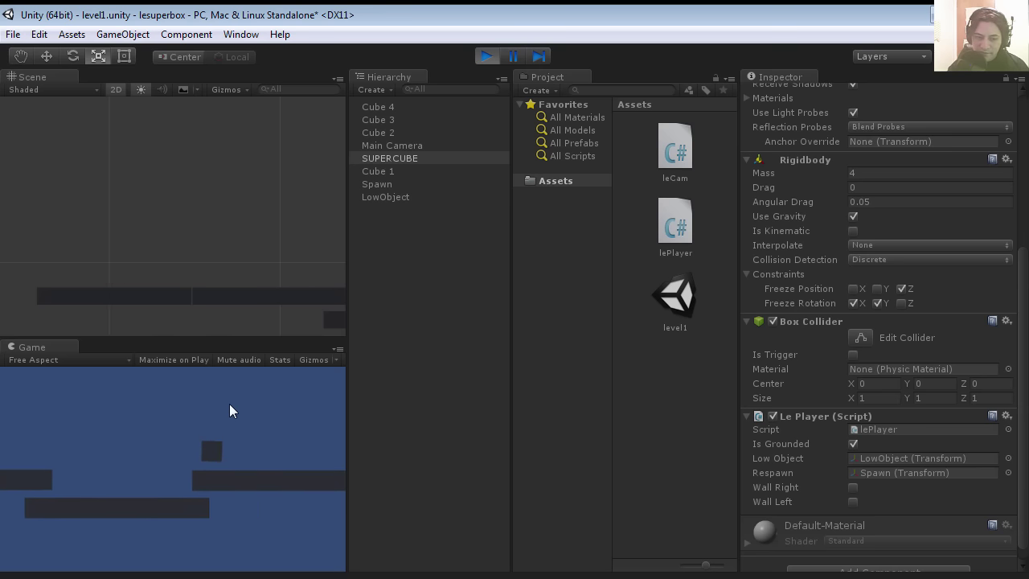
pyautogui.hotkey('ctrl', 'p')
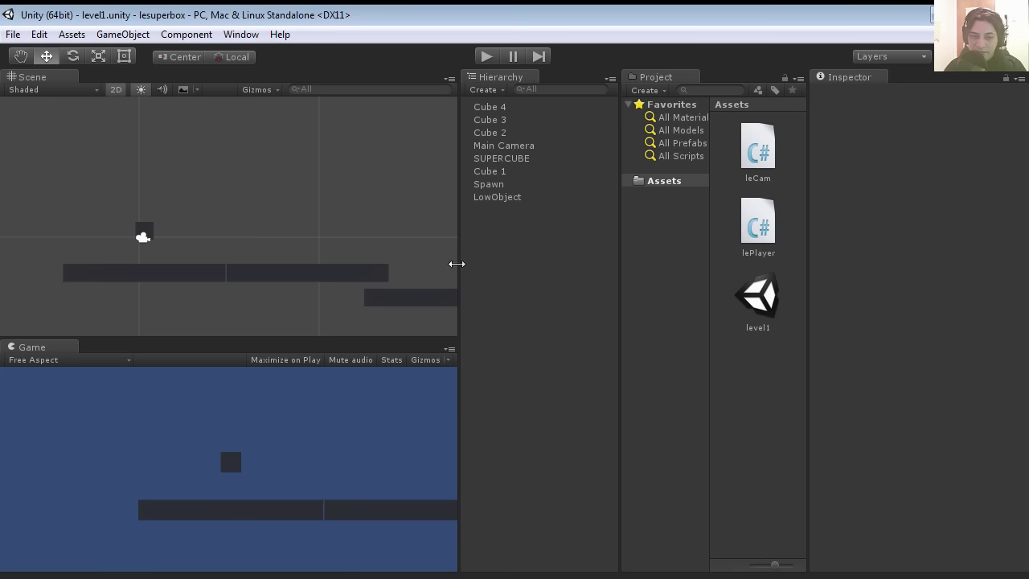
# Step: Rotate Cube 2 to about -28.4 degrees on Z so it slopes downward away from Cube 1, and raise it slightly
pyautogui.moveTo(480, 266)
pyautogui.mouseDown()
pyautogui.moveTo(436, 266)
pyautogui.moveTo(459, 266)
pyautogui.mouseUp()
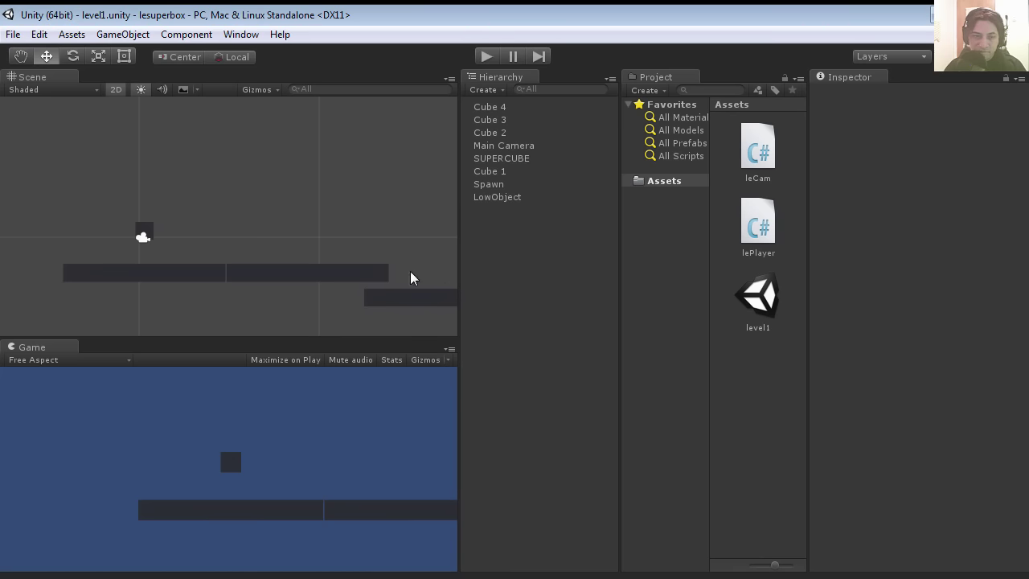
pyautogui.click(276, 274)
pyautogui.press('e')
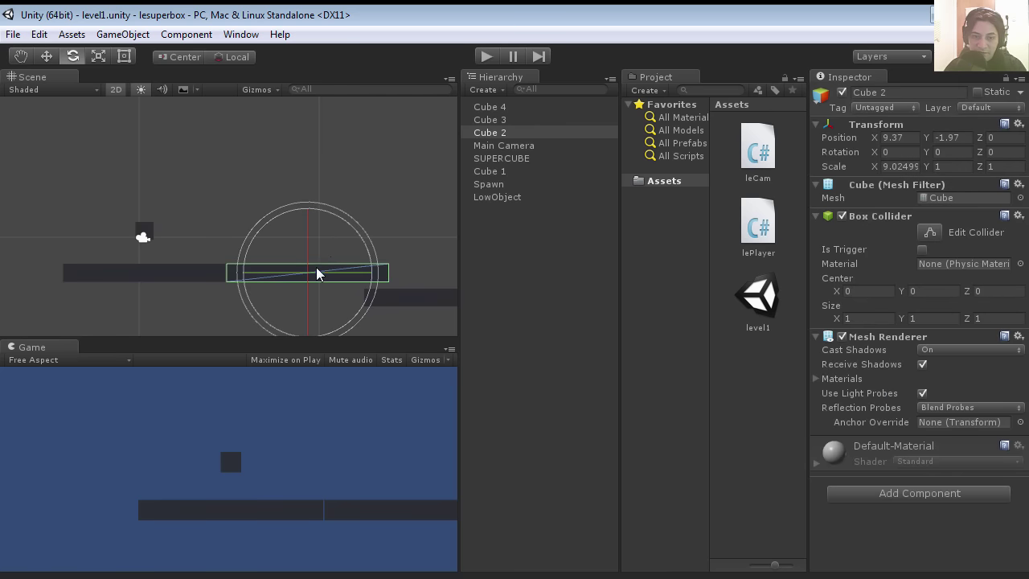
pyautogui.moveTo(359, 237); pyautogui.dragTo(381, 292)
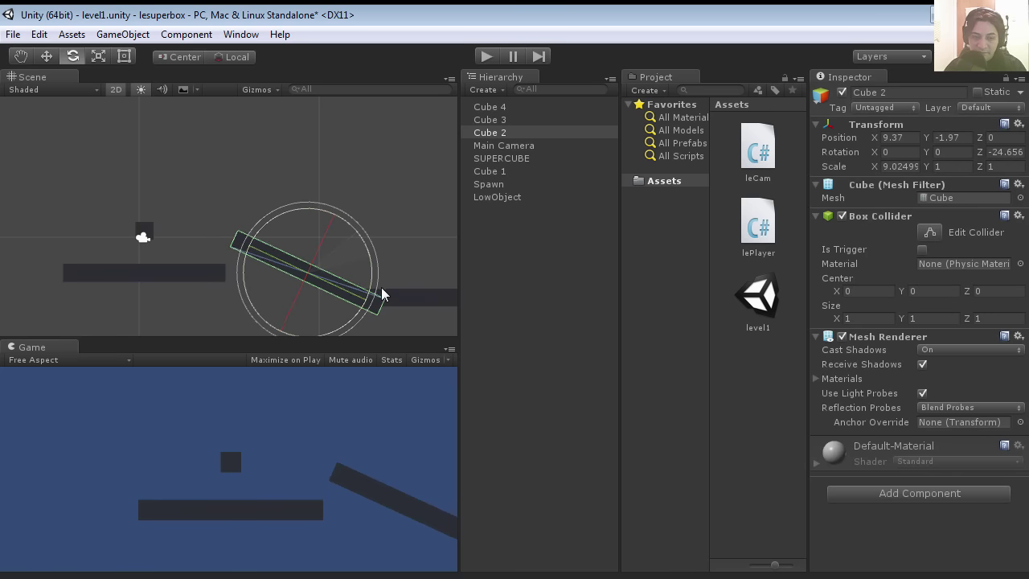
pyautogui.press('w')
pyautogui.moveTo(323, 279); pyautogui.dragTo(324, 252)
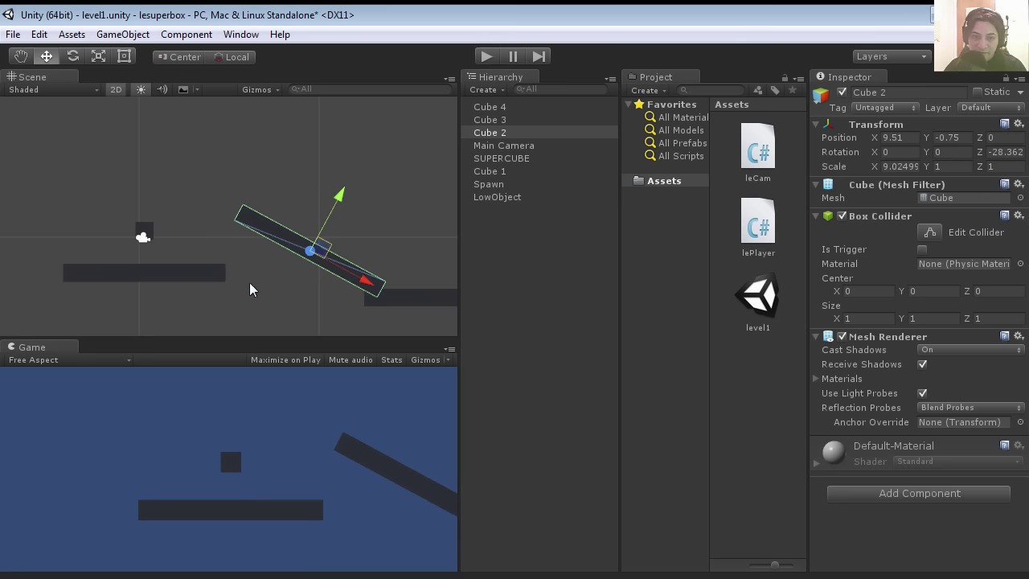
# Step: Move Cube 2 to about X 8.34, Y -4.08 so its upper end meets the right end of Cube 1
pyautogui.click(180, 276)
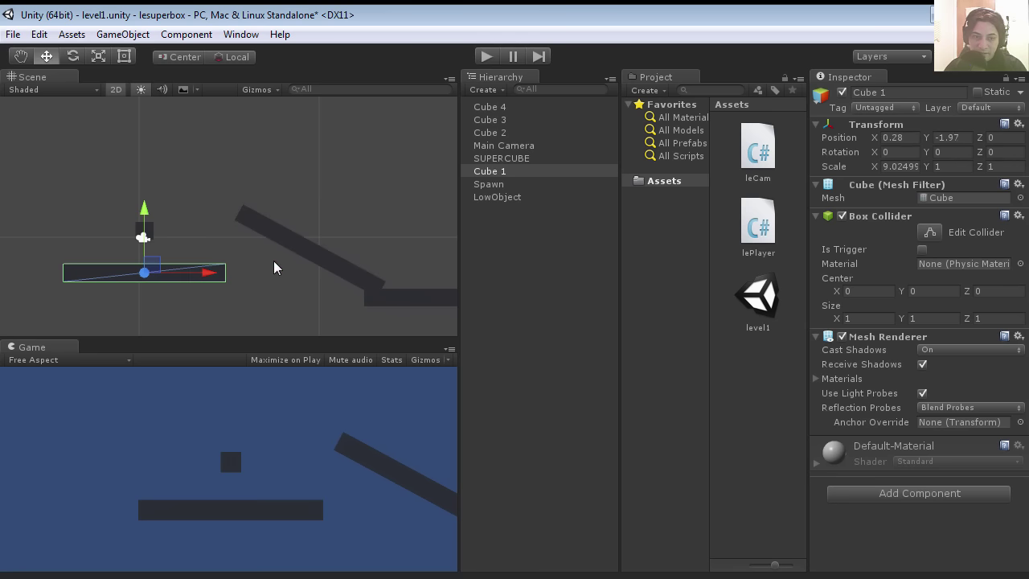
pyautogui.click(300, 251)
pyautogui.moveTo(305, 254); pyautogui.dragTo(298, 304)
pyautogui.moveTo(356, 270); pyautogui.dragTo(251, 201, button='middle')
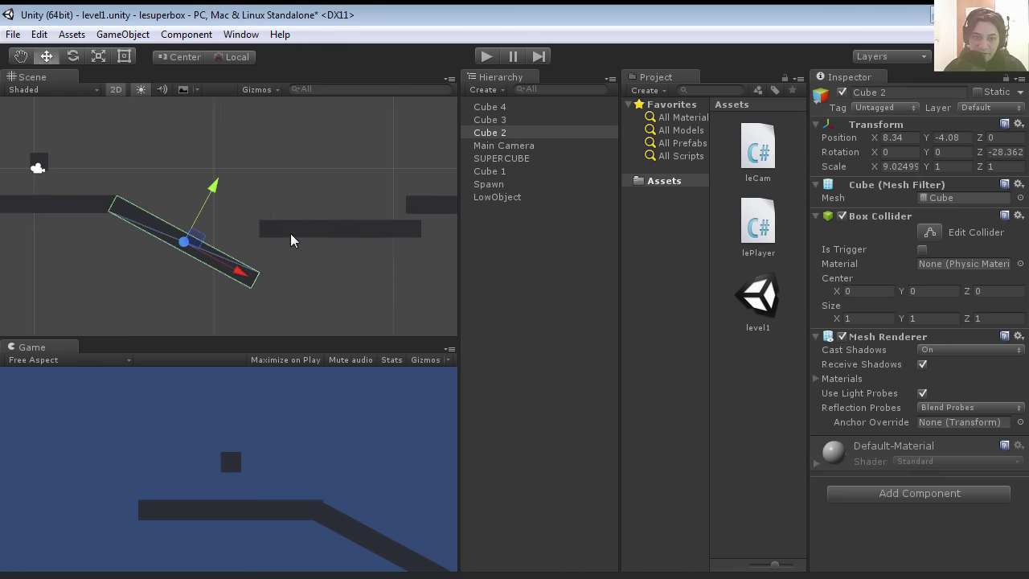
# Step: Move Cube 3 down and to the right, to about X 19.25, Y -5.87, beyond the lower end of Cube 2
pyautogui.click(294, 234)
pyautogui.click(331, 258)
pyautogui.click(336, 236)
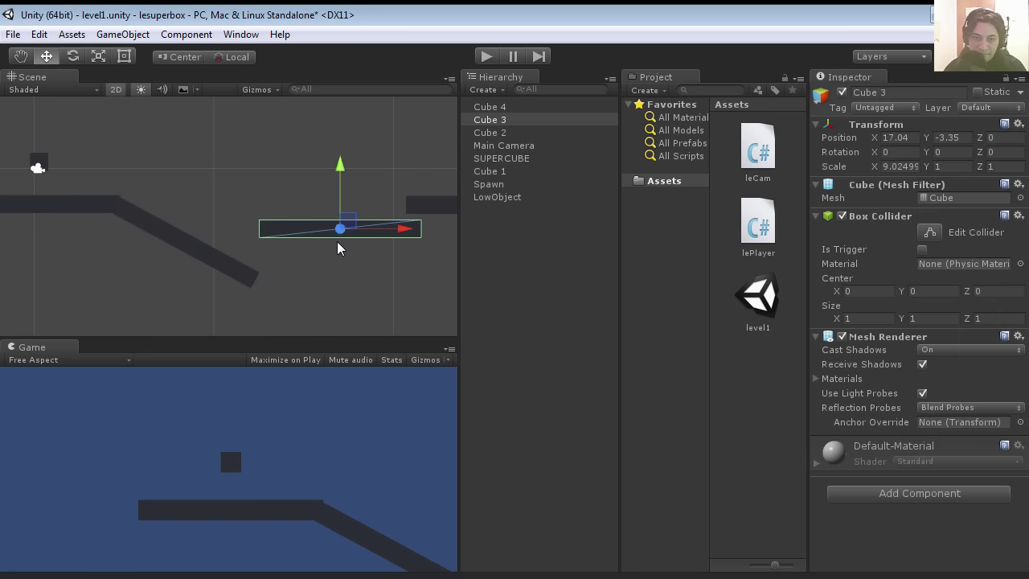
pyautogui.moveTo(358, 228); pyautogui.dragTo(392, 268)
pyautogui.moveTo(391, 267); pyautogui.dragTo(319, 282, button='middle')
# Step: Rotate Cube 3 to about 29.5 degrees on Z as an upward ramp, and raise it until its upper end nears Cube 4
pyautogui.press('e')
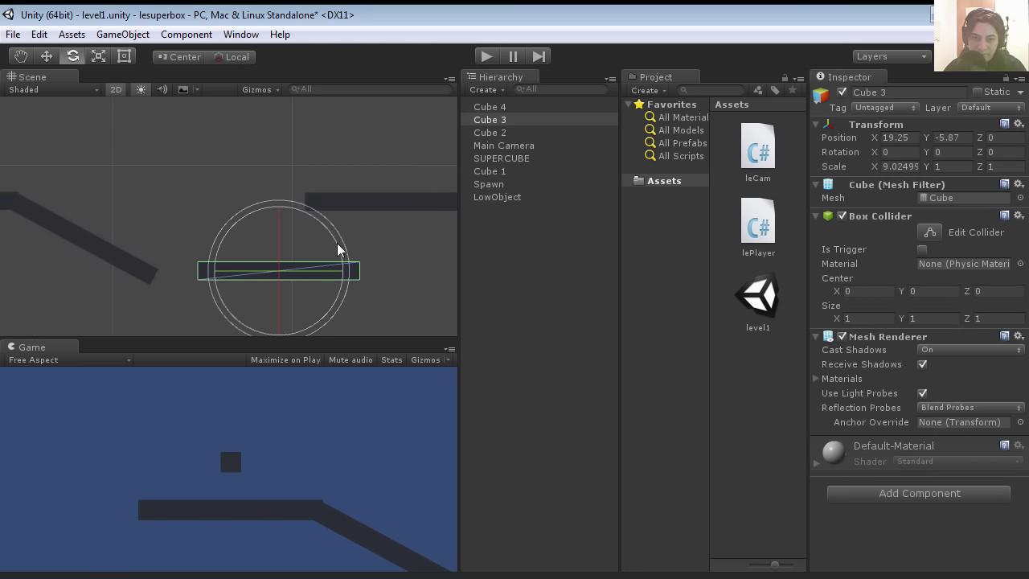
pyautogui.moveTo(337, 243); pyautogui.dragTo(311, 185)
pyautogui.press('w')
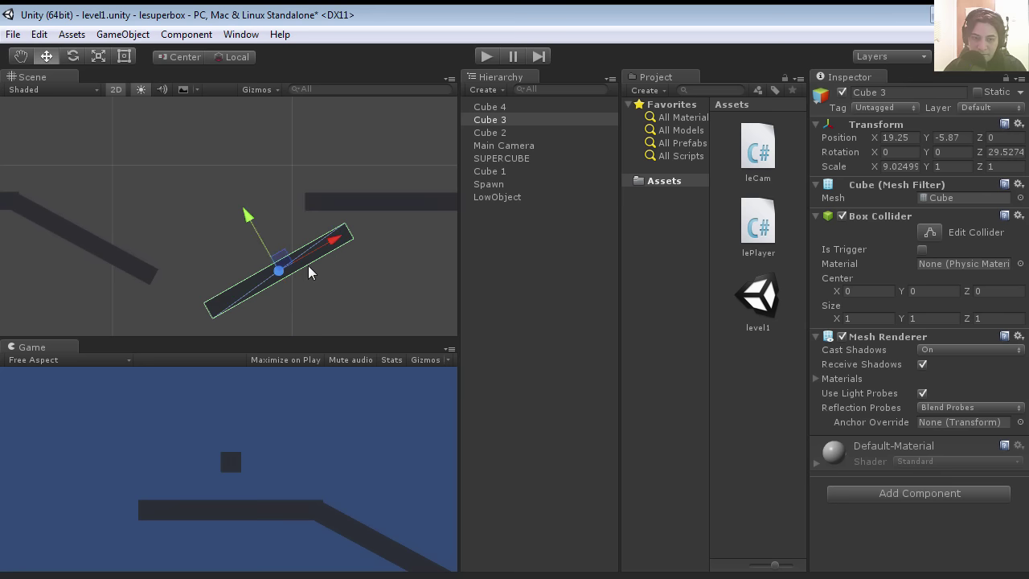
pyautogui.moveTo(281, 258); pyautogui.dragTo(283, 241)
# Step: Move Cube 4 slightly right and down to line it up with the upper end of the Cube 3 ramp
pyautogui.click(345, 199)
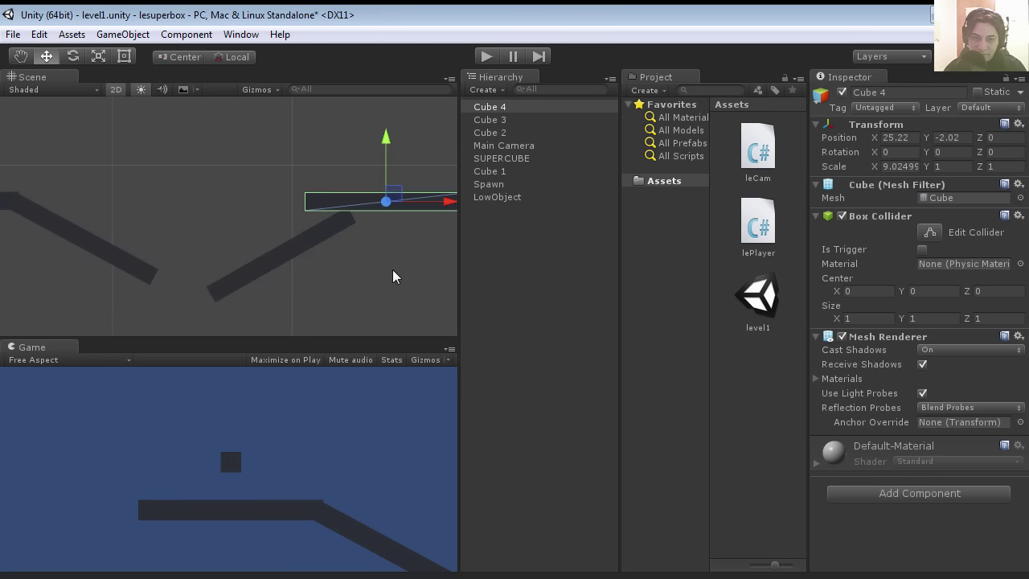
pyautogui.moveTo(392, 269); pyautogui.dragTo(284, 278, button='middle')
pyautogui.moveTo(289, 204); pyautogui.dragTo(321, 217)
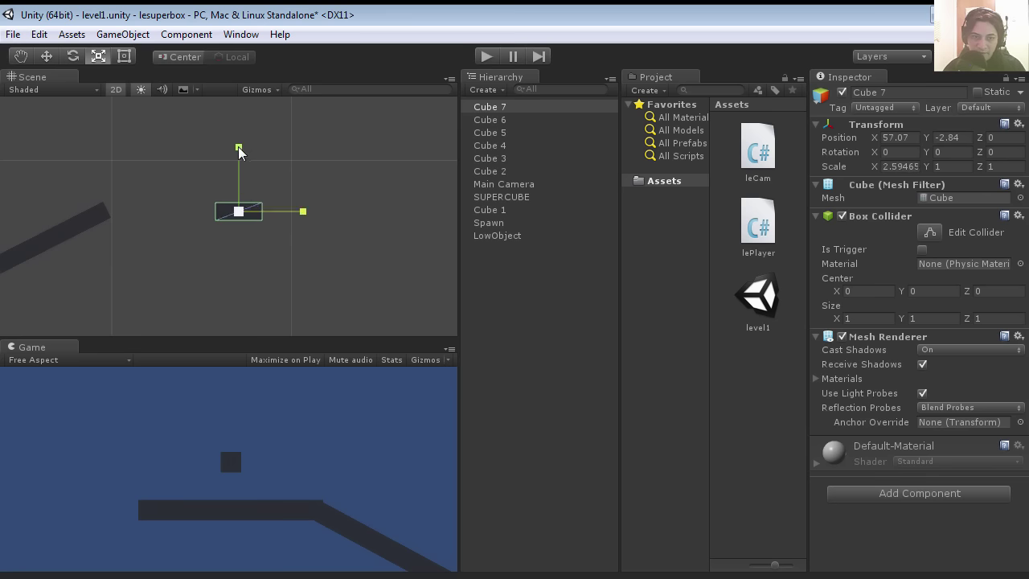
# Step: Stretch Cube 7 vertically into a tall, narrow pillar about 11.5 units high
pyautogui.moveTo(238, 150); pyautogui.dragTo(239, 80)
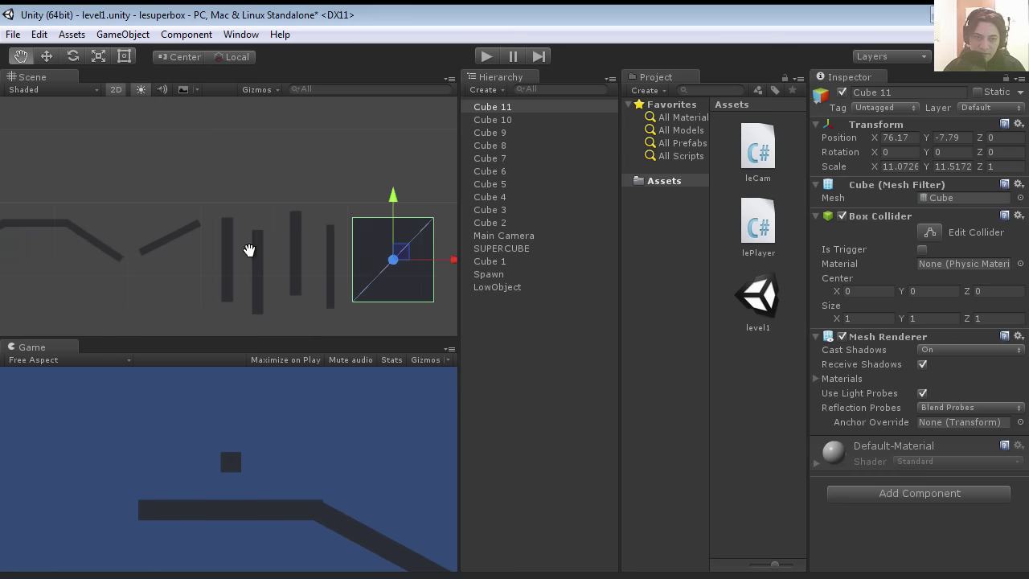
pyautogui.moveTo(246, 246)
pyautogui.mouseDown(button='middle')
pyautogui.moveTo(395, 268)
pyautogui.moveTo(188, 220)
pyautogui.moveTo(156, 225)
pyautogui.moveTo(327, 229)
pyautogui.moveTo(251, 234)
pyautogui.mouseUp(button='middle')
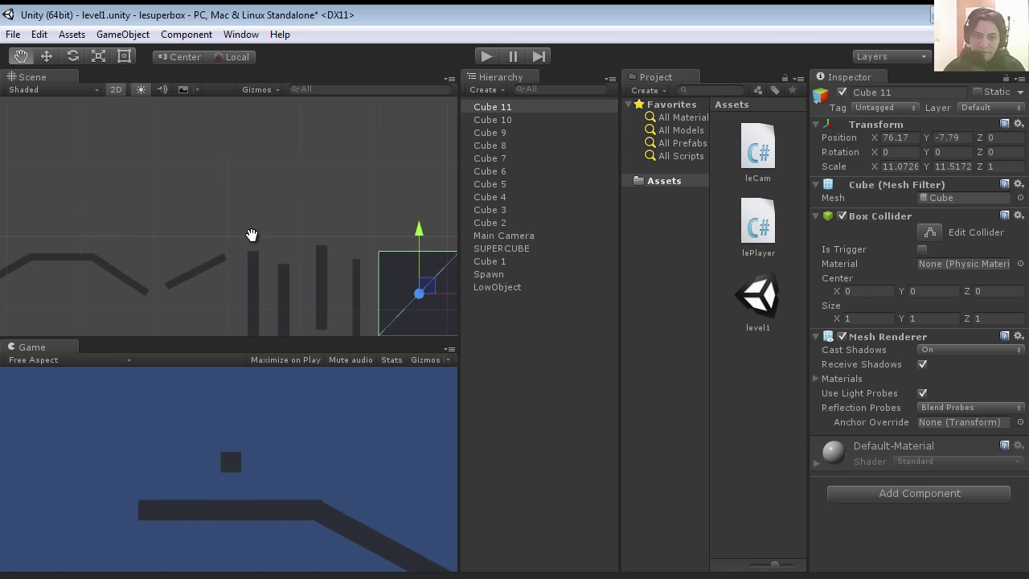
# Step: Run the game, move SUPERCUBE right over the ramps and pillars to test the extended level, and stop the game
pyautogui.click(479, 61)
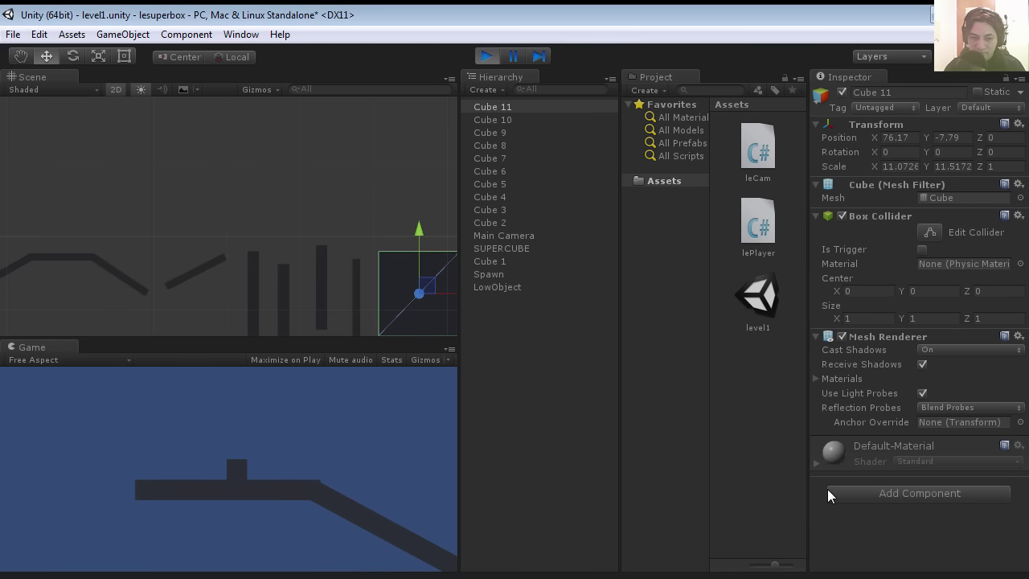
pyautogui.press('Right')
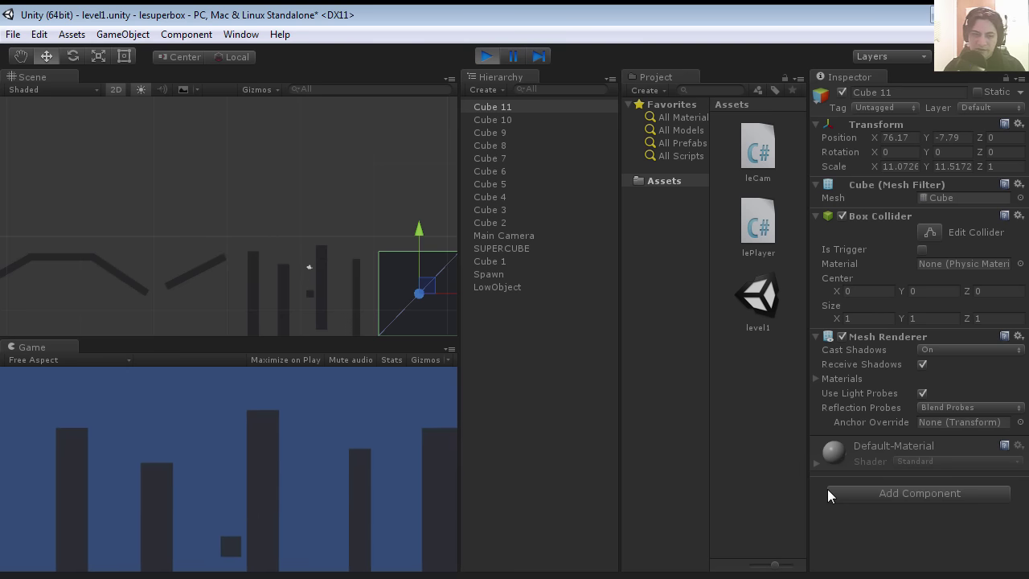
pyautogui.click(487, 57)
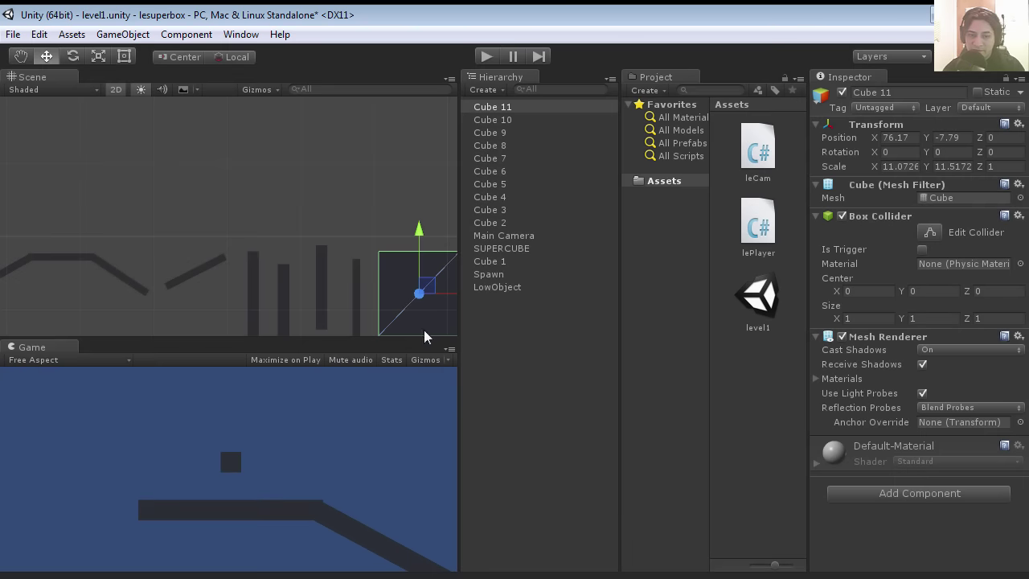
# Step: Move the Cube 9 pillar to about X 61.7, Y -7.9
pyautogui.click(320, 275)
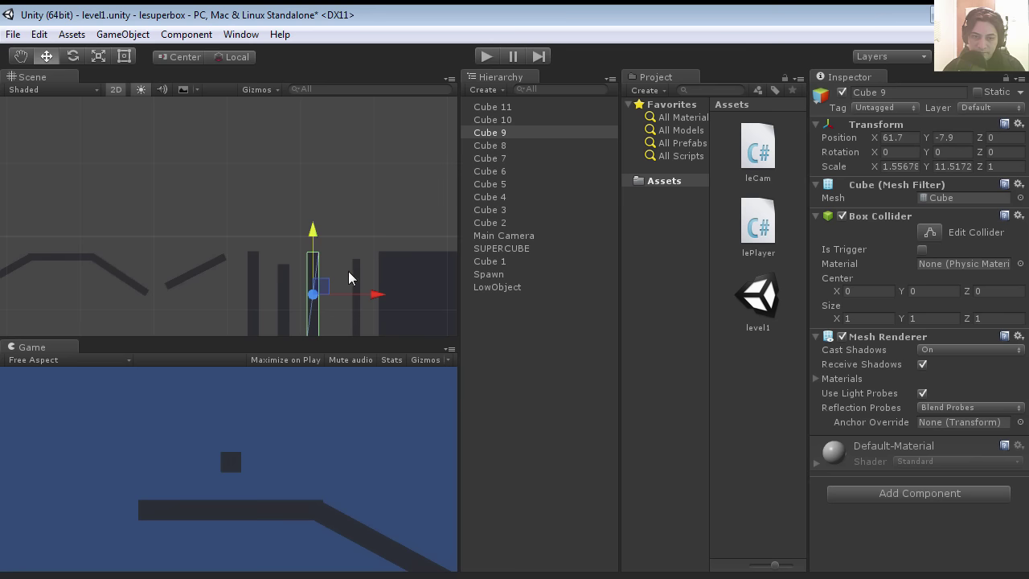
# Step: Duplicate the Cube 10 pillar, place the copy slightly lower at about X 65 in the gap beside Cube 9, and run the game
pyautogui.click(356, 280)
pyautogui.hotkey('ctrl', 'd')
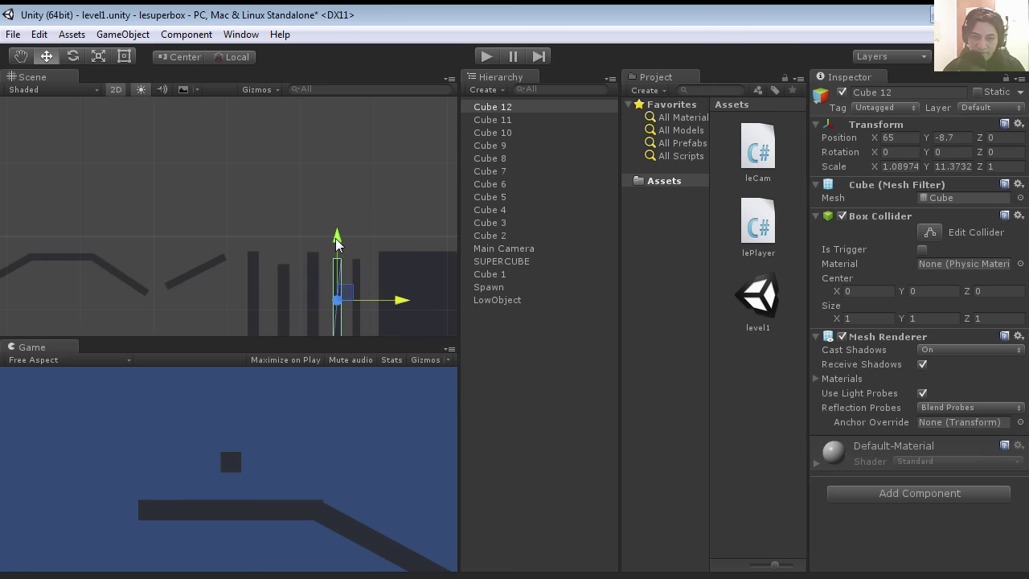
pyautogui.moveTo(336, 237); pyautogui.dragTo(339, 249)
pyautogui.click(385, 213)
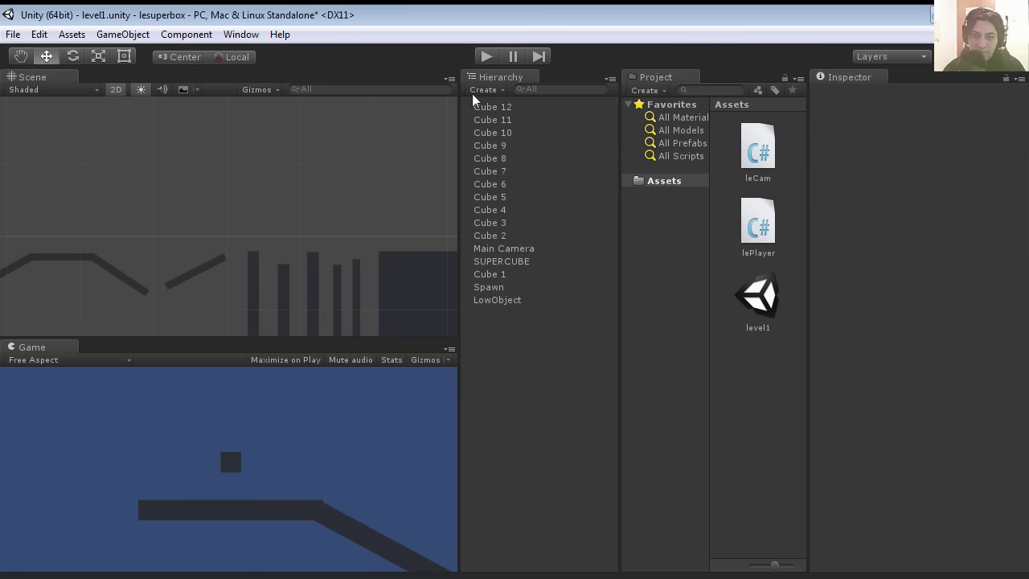
pyautogui.click(486, 56)
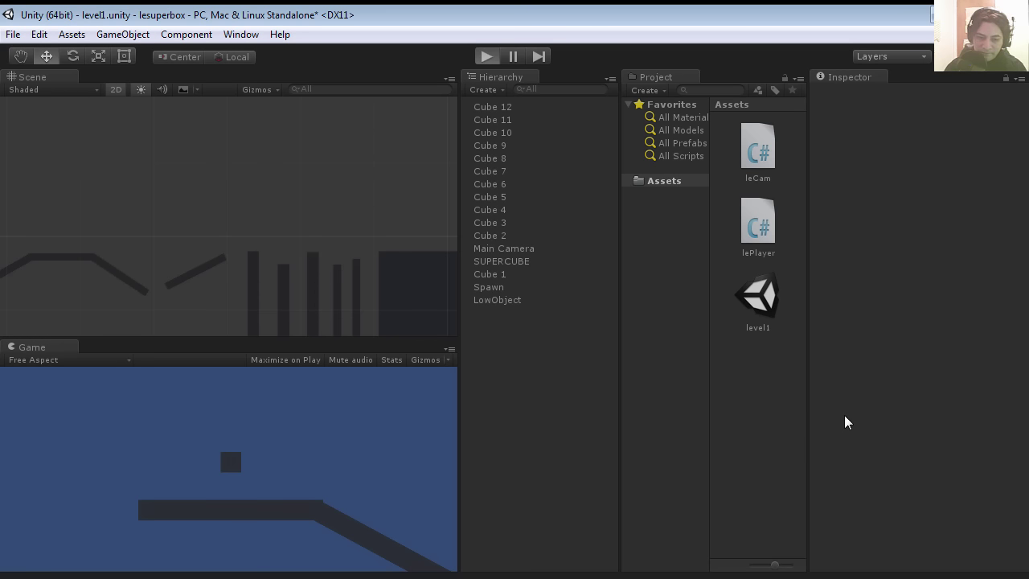